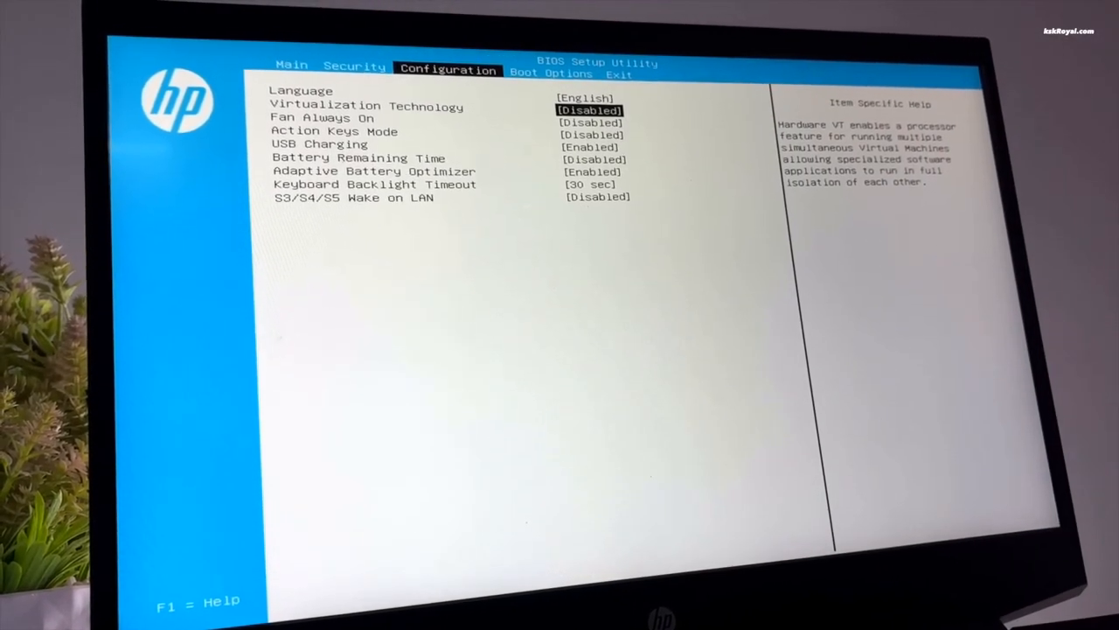
# Set Virtualization Technology to Enabled in the HP BIOS, then save changes and exit with F10
pyautogui.press('Return')
pyautogui.press('Down')
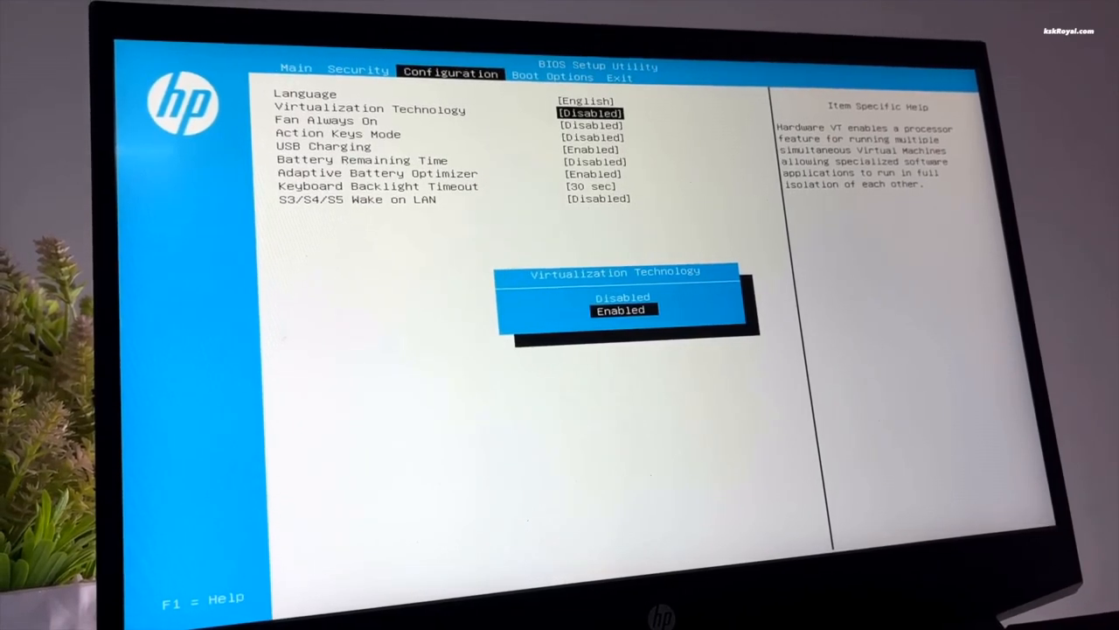
pyautogui.press('Return')
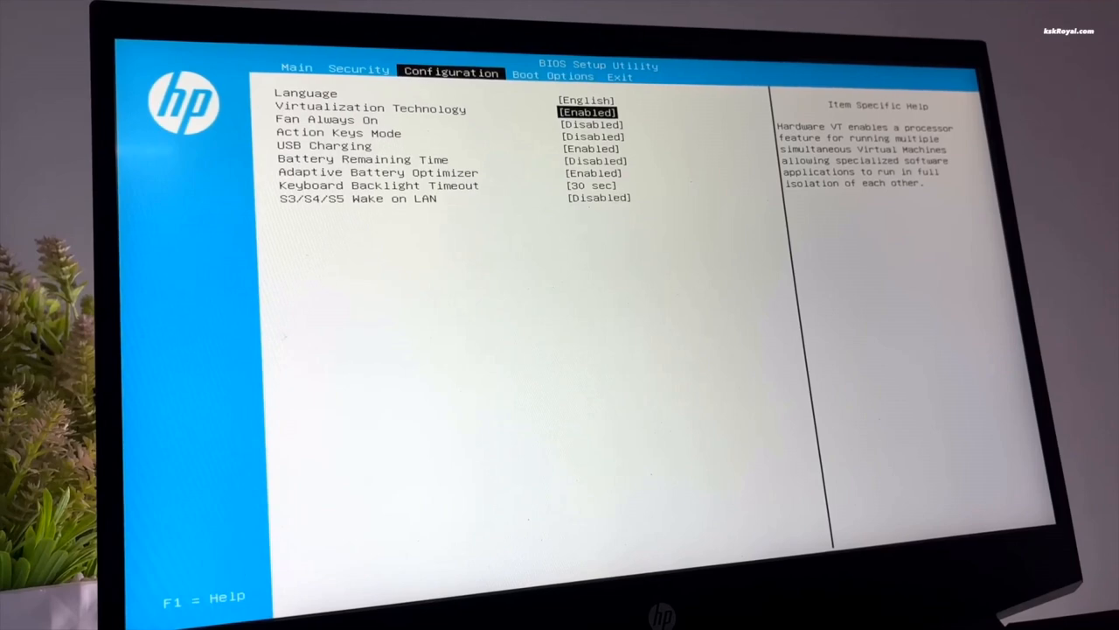
pyautogui.press('F10')
pyautogui.press('Return')
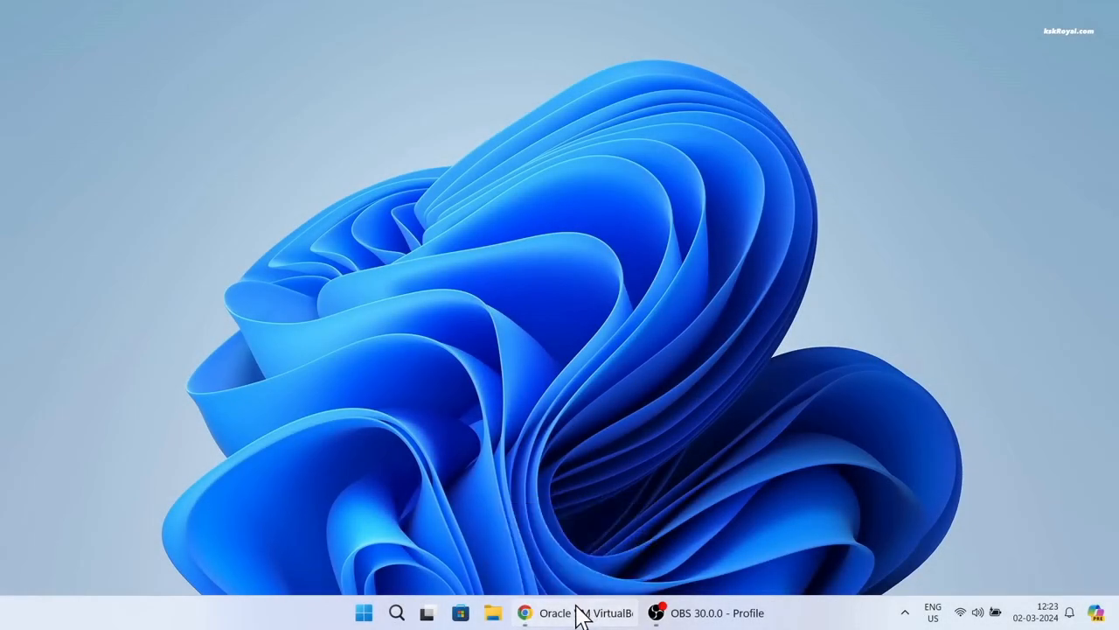
# Download the VirtualBox 7.0.14 Windows hosts installer from virtualbox.org, then switch to the Kali Linux tab
pyautogui.click(580, 607)
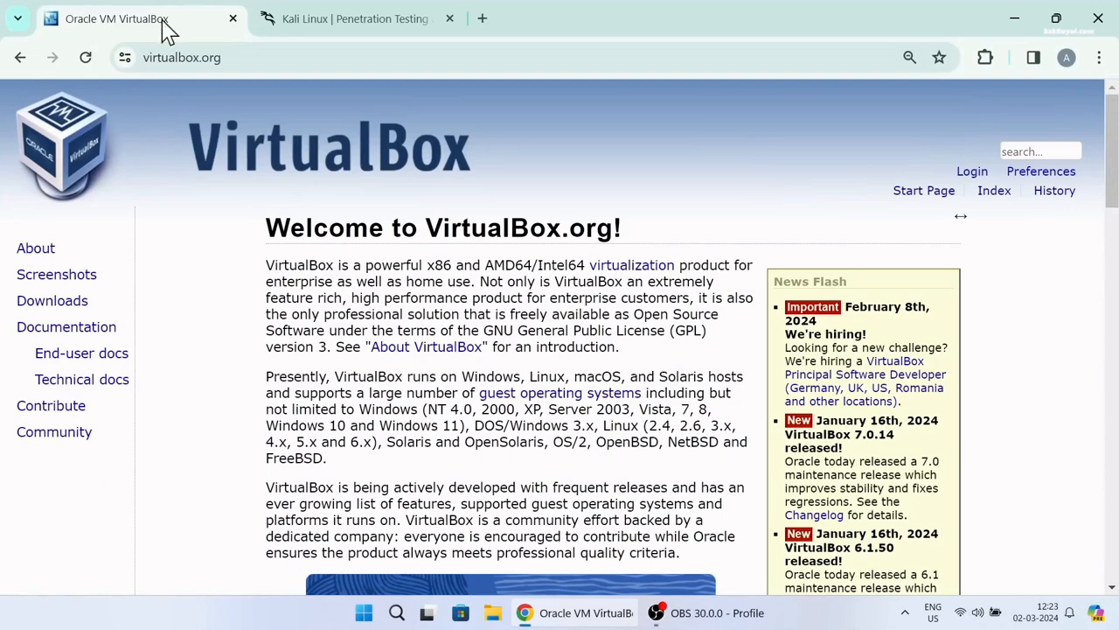
pyautogui.scroll(-3, 505, 418)
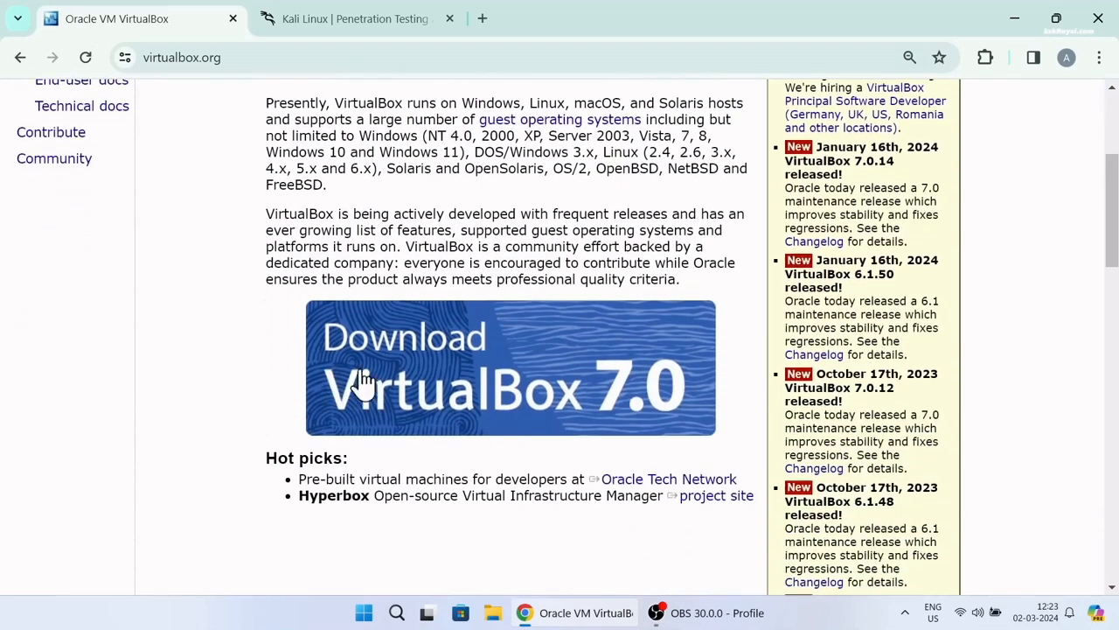
pyautogui.click(603, 395)
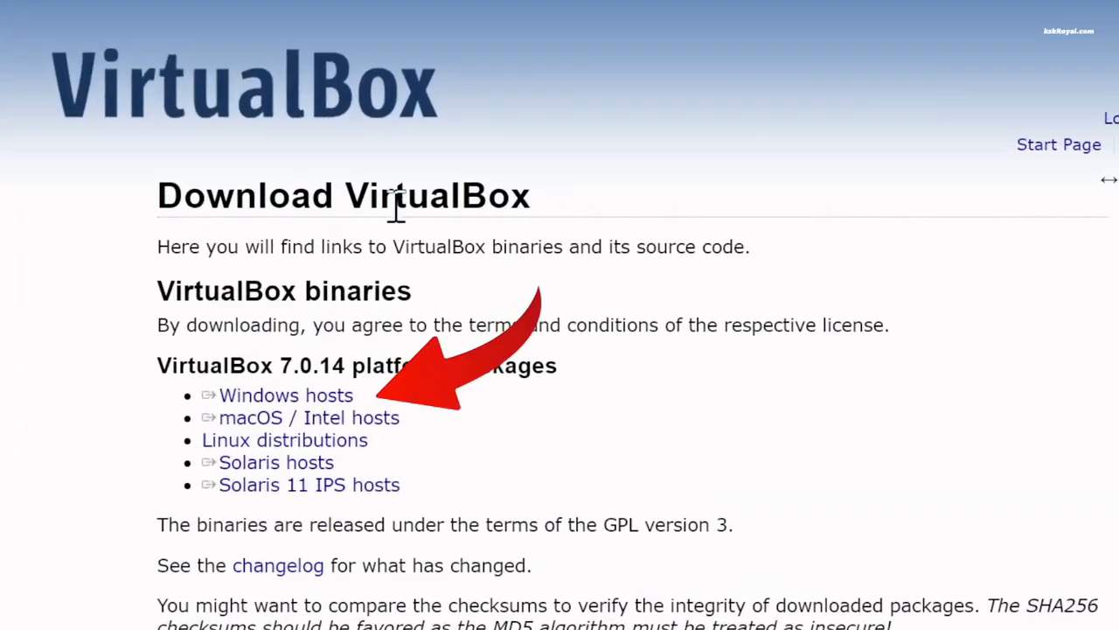
pyautogui.tripleClick(396, 206)
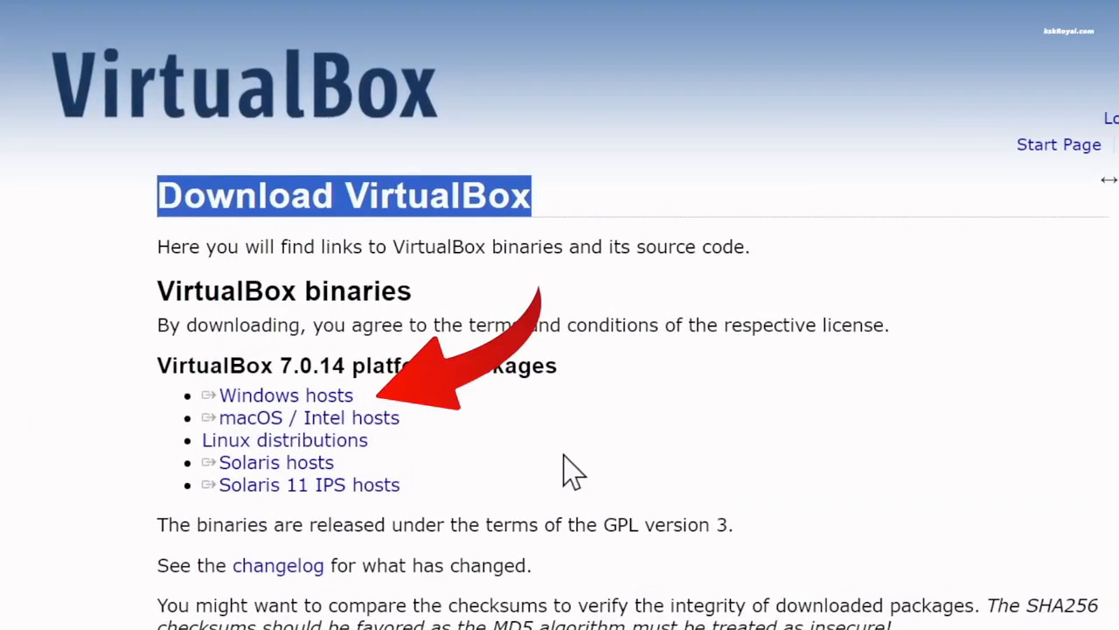
pyautogui.doubleClick(297, 365)
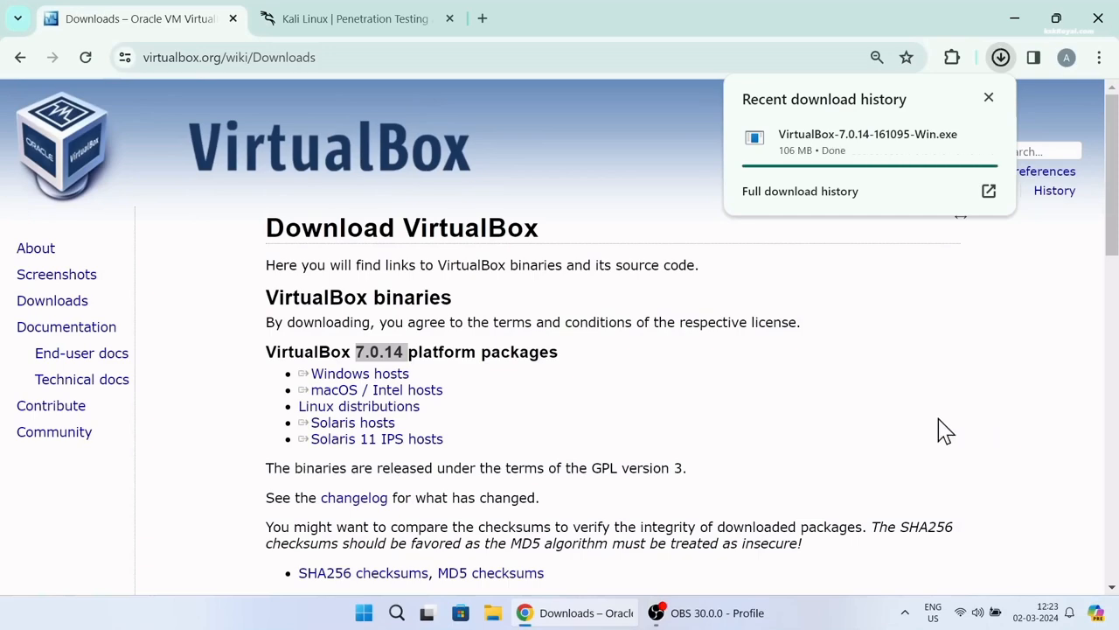
pyautogui.click(355, 18)
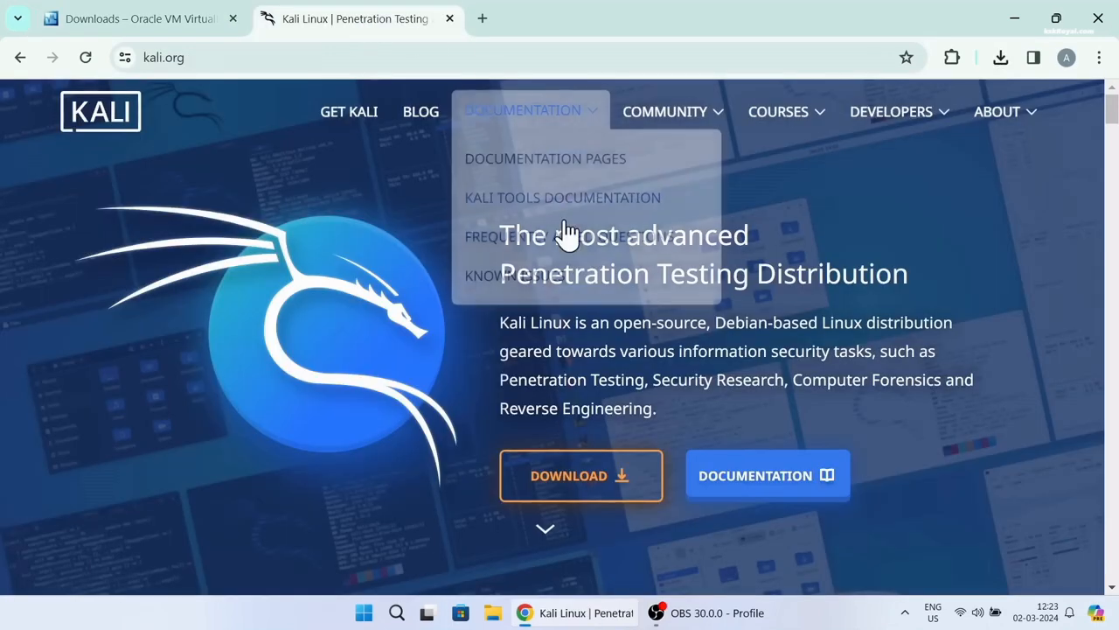
# Download the 64-bit Kali Linux 2024.1 installer image from the kali.org Installer Images section
pyautogui.click(631, 490)
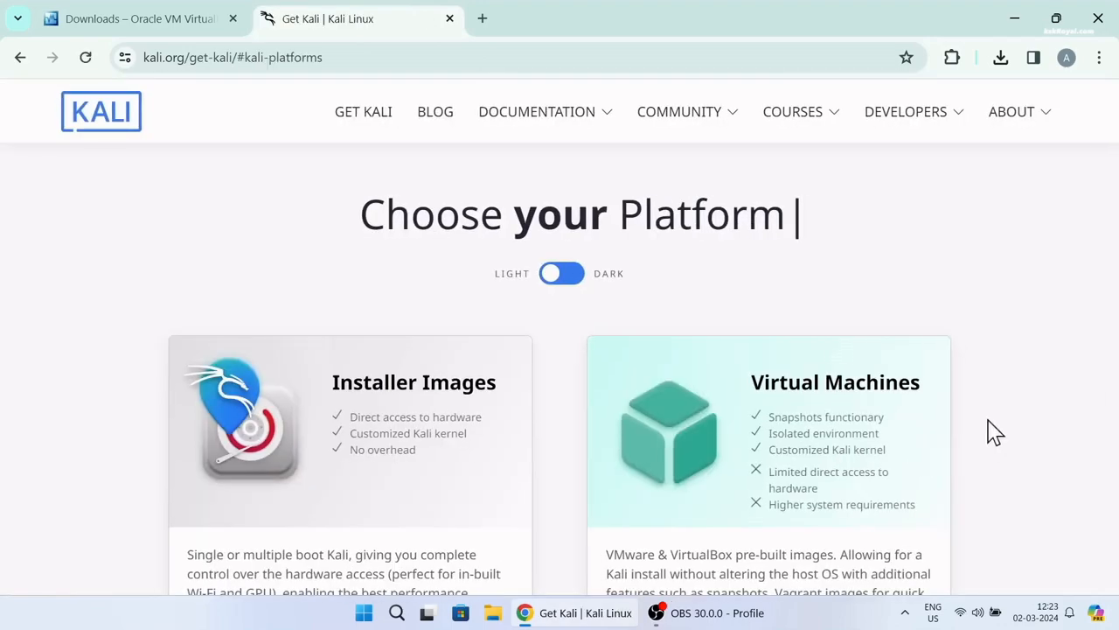
pyautogui.scroll(-4, 919, 327)
pyautogui.scroll(-15, 932, 335)
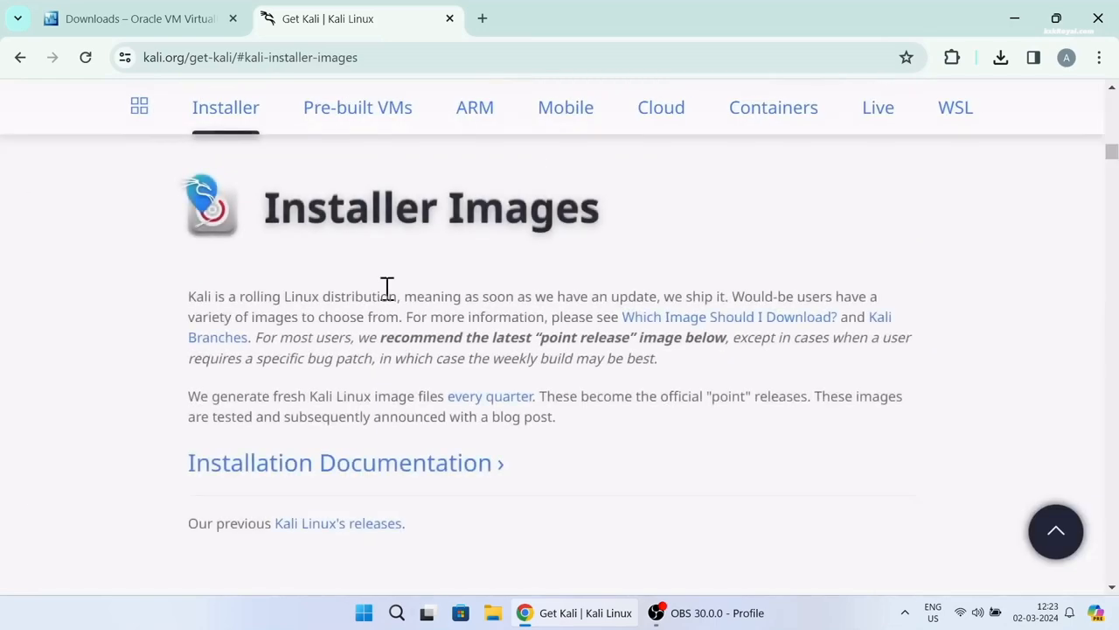
pyautogui.tripleClick(337, 211)
pyautogui.scroll(-5, 691, 368)
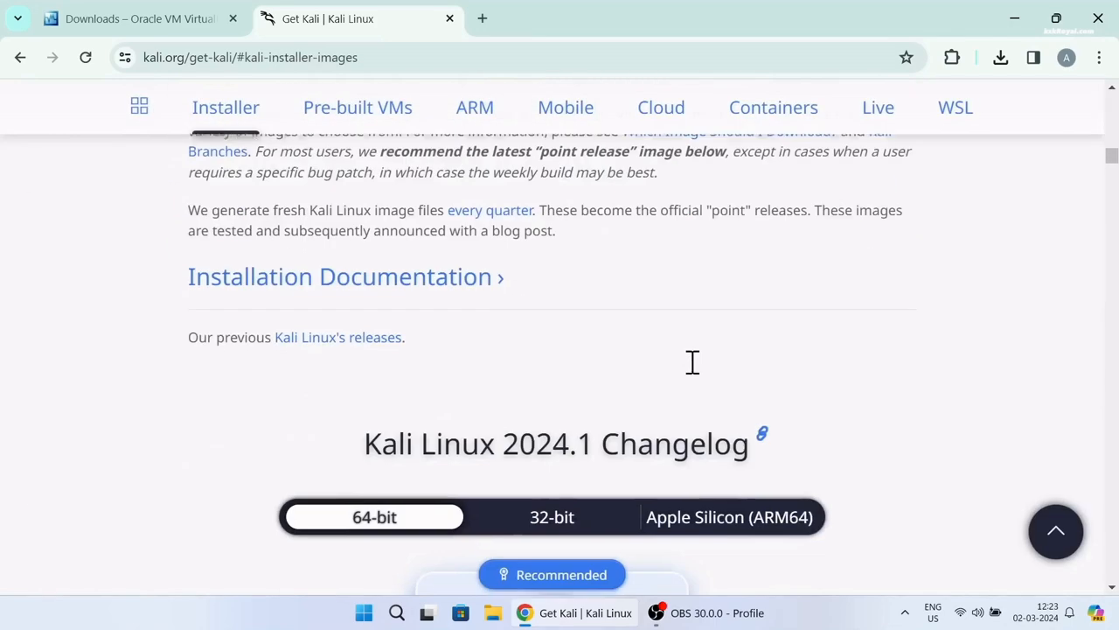
pyautogui.scroll(-1, 520, 219)
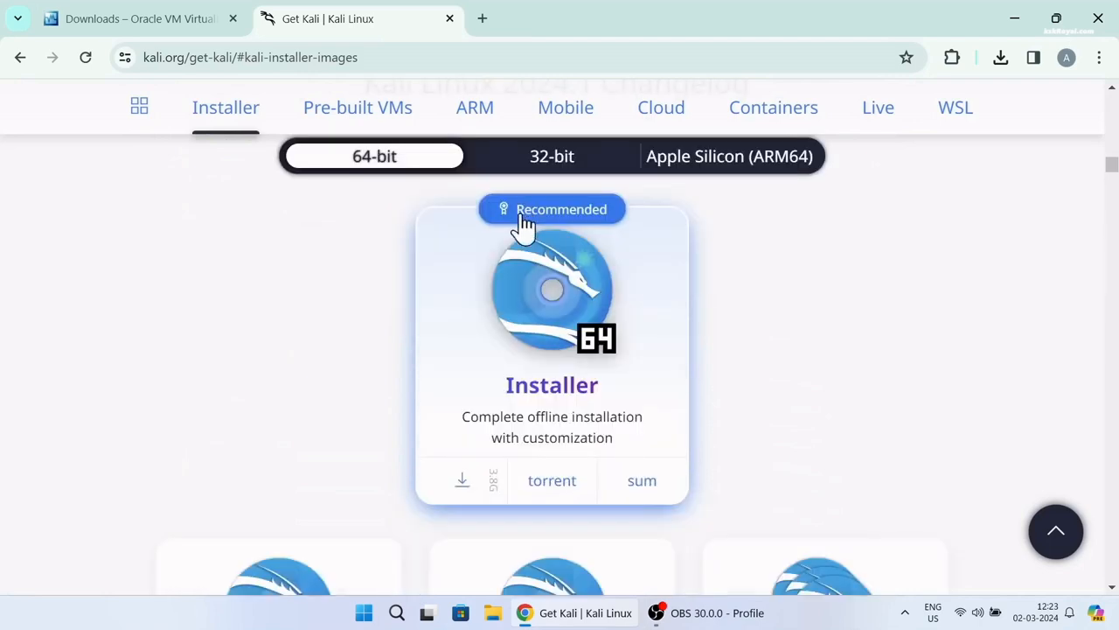
pyautogui.scroll(-3, 470, 492)
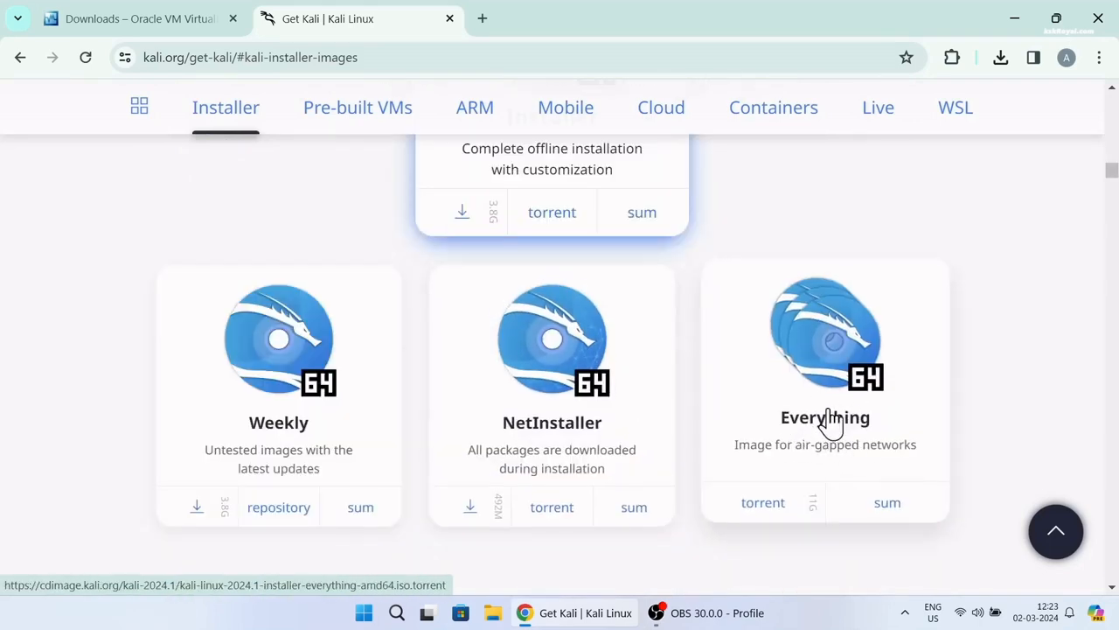
pyautogui.scroll(3, 853, 409)
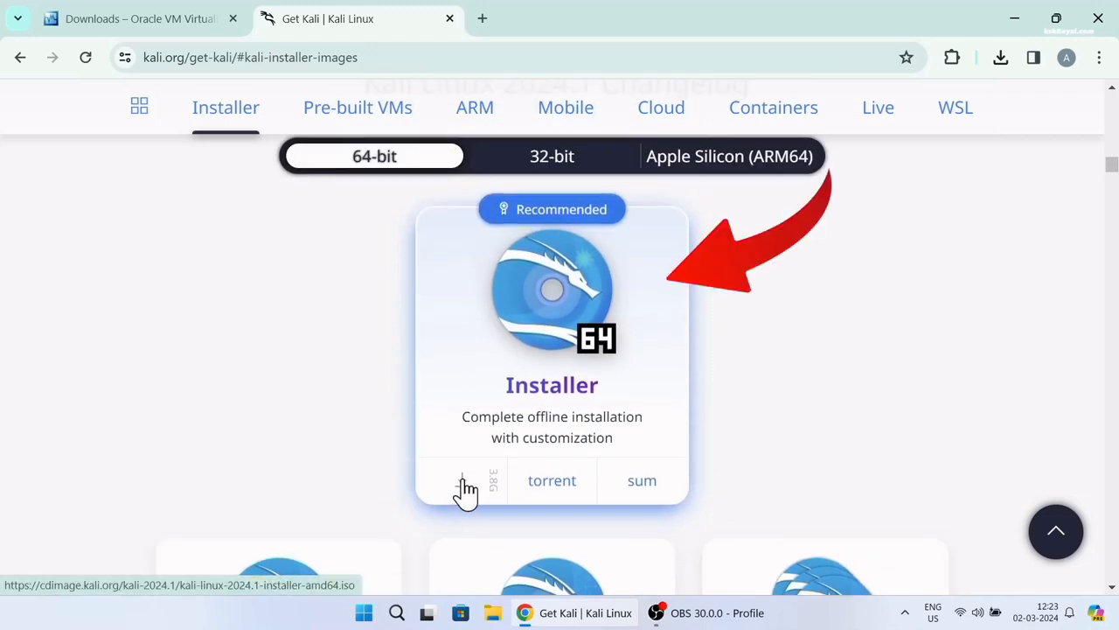
pyautogui.click(463, 485)
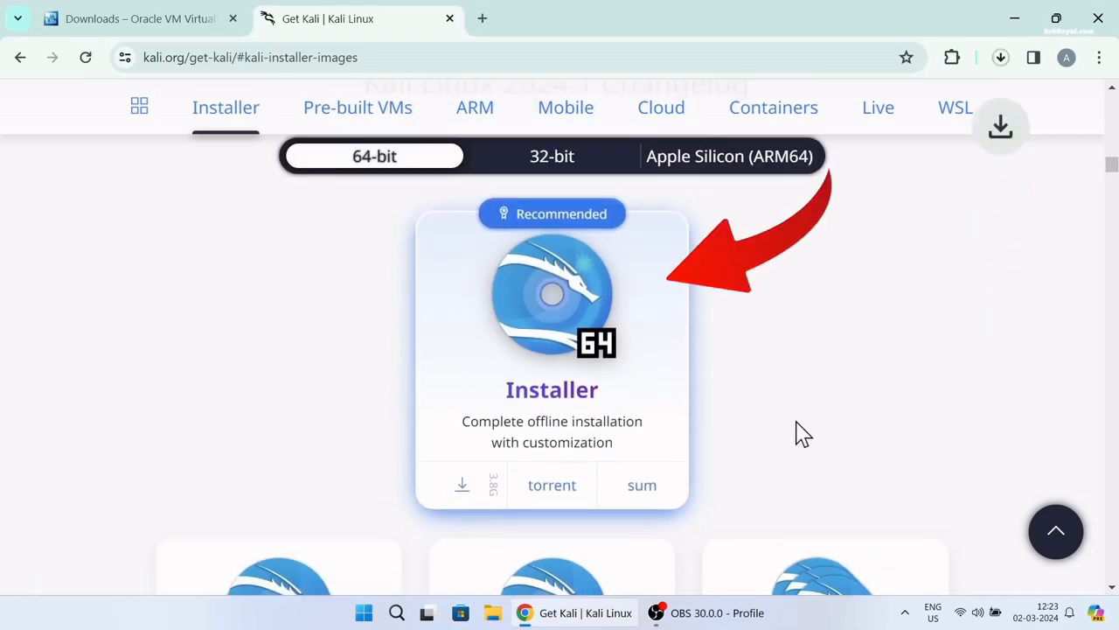
# Open the Documents\kali folder holding the ISO and the VirtualBox installer
pyautogui.click(1001, 58)
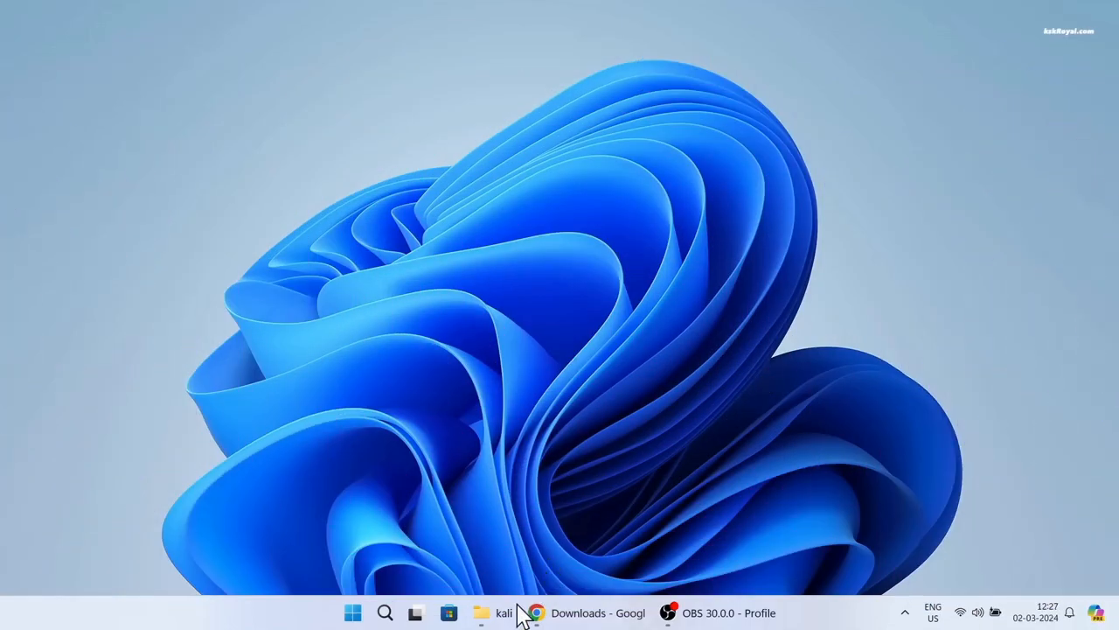
pyautogui.click(494, 612)
pyautogui.moveTo(751, 413); pyautogui.dragTo(354, 217)
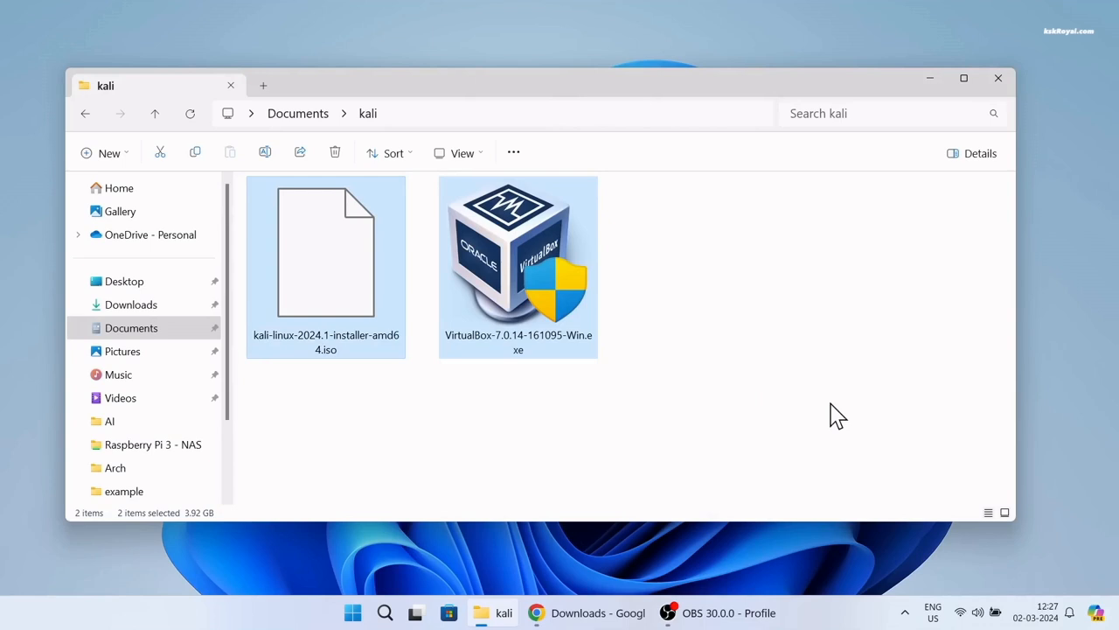
# Run the VirtualBox 7.0.14 installer, approve UAC, and install with default features despite the warnings
pyautogui.doubleClick(544, 258)
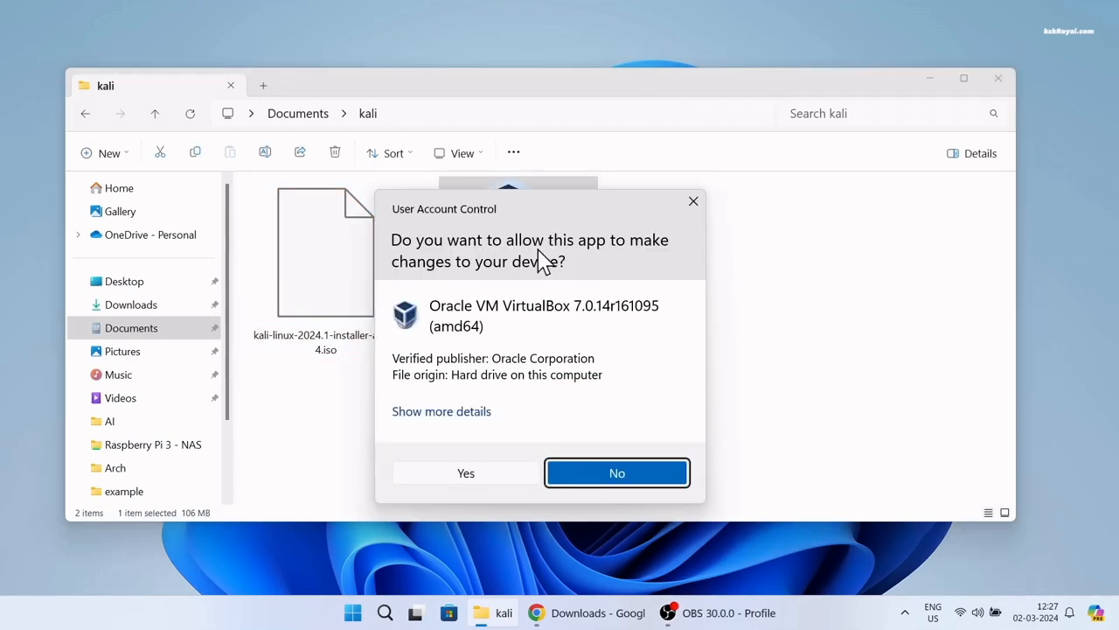
pyautogui.click(476, 473)
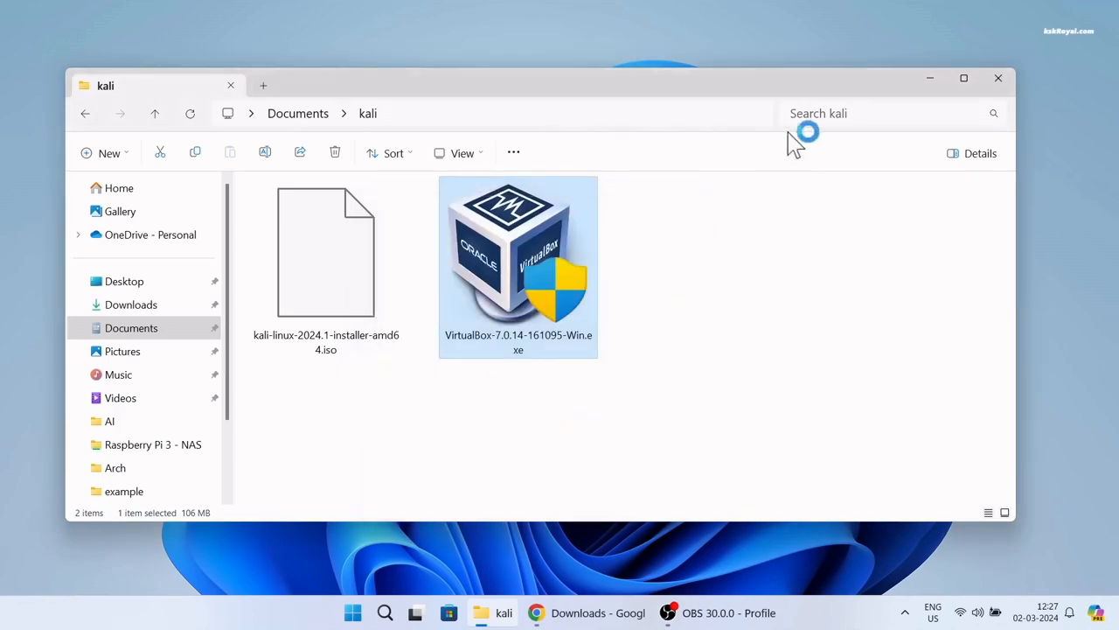
pyautogui.click(930, 79)
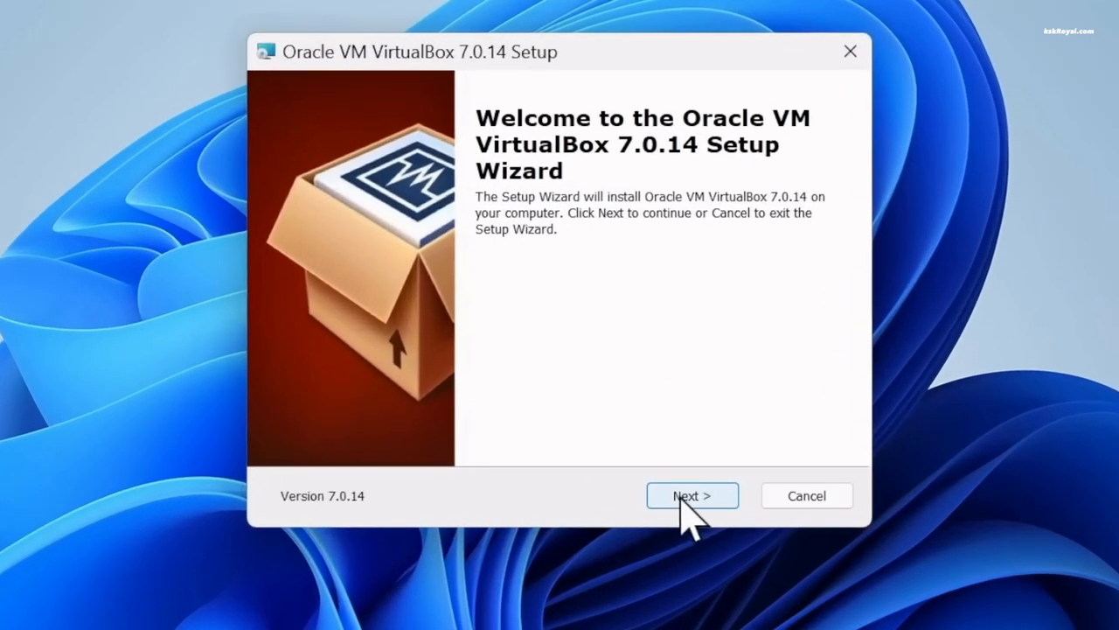
pyautogui.click(632, 419)
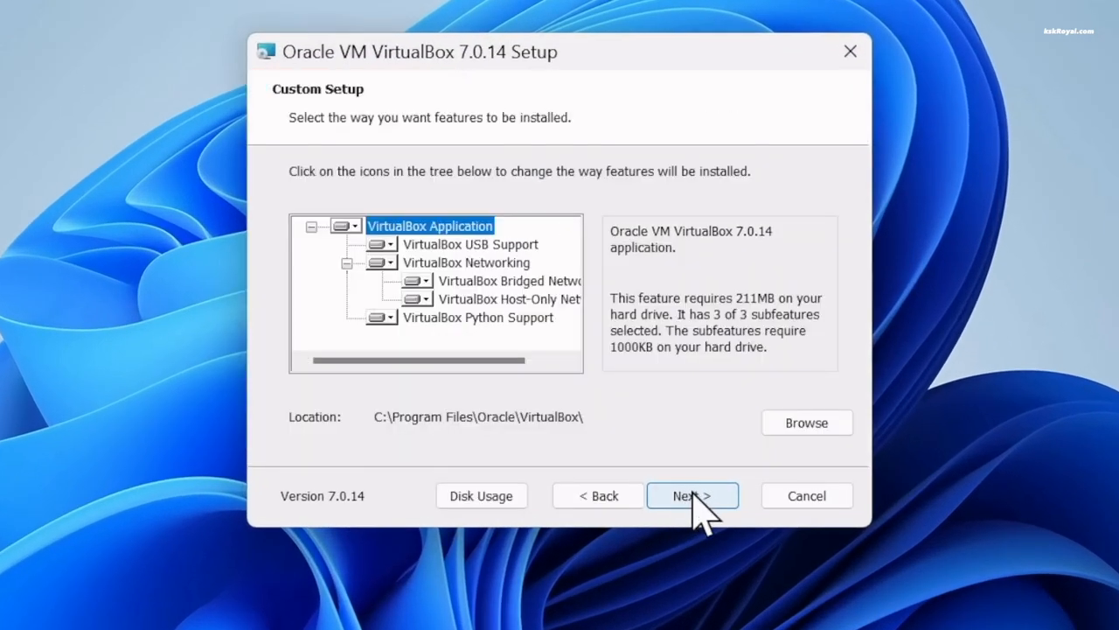
pyautogui.click(695, 497)
pyautogui.click(694, 496)
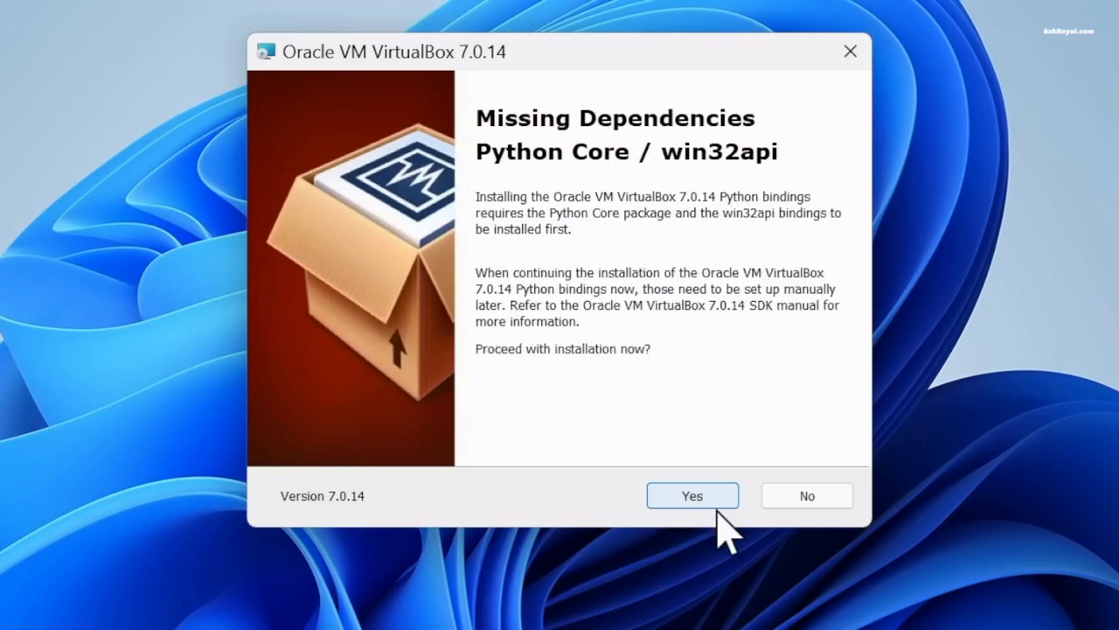
pyautogui.click(693, 496)
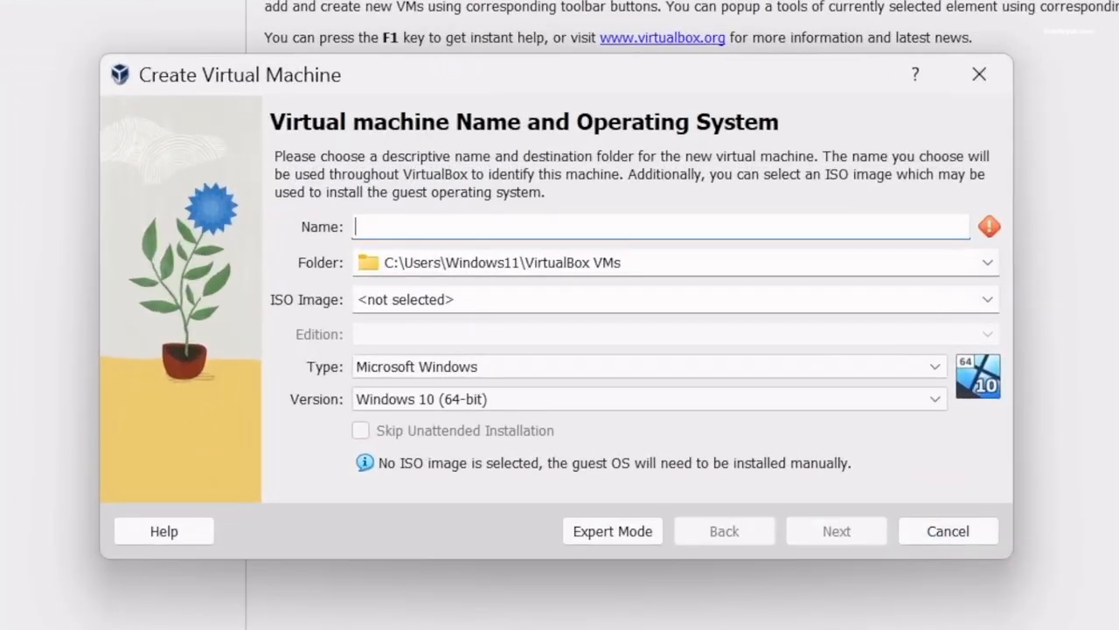
# Name the new machine KaliLinux2024, choose Debian (64-bit) as the version, and continue
pyautogui.write('KaliLinux2024')
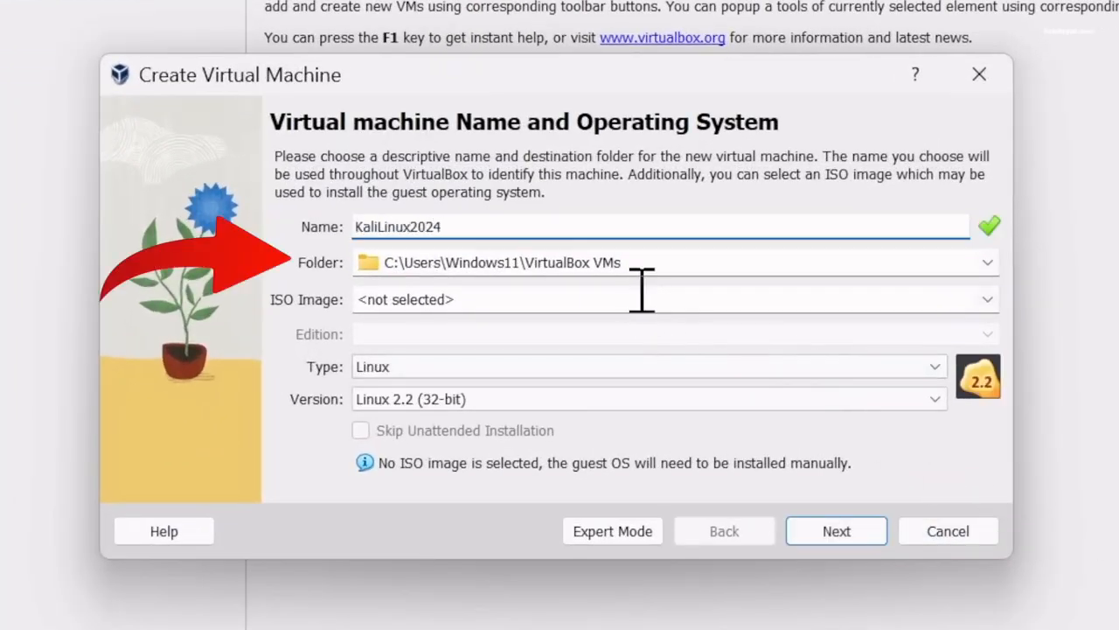
pyautogui.click(709, 263)
pyautogui.moveTo(709, 262); pyautogui.dragTo(359, 264)
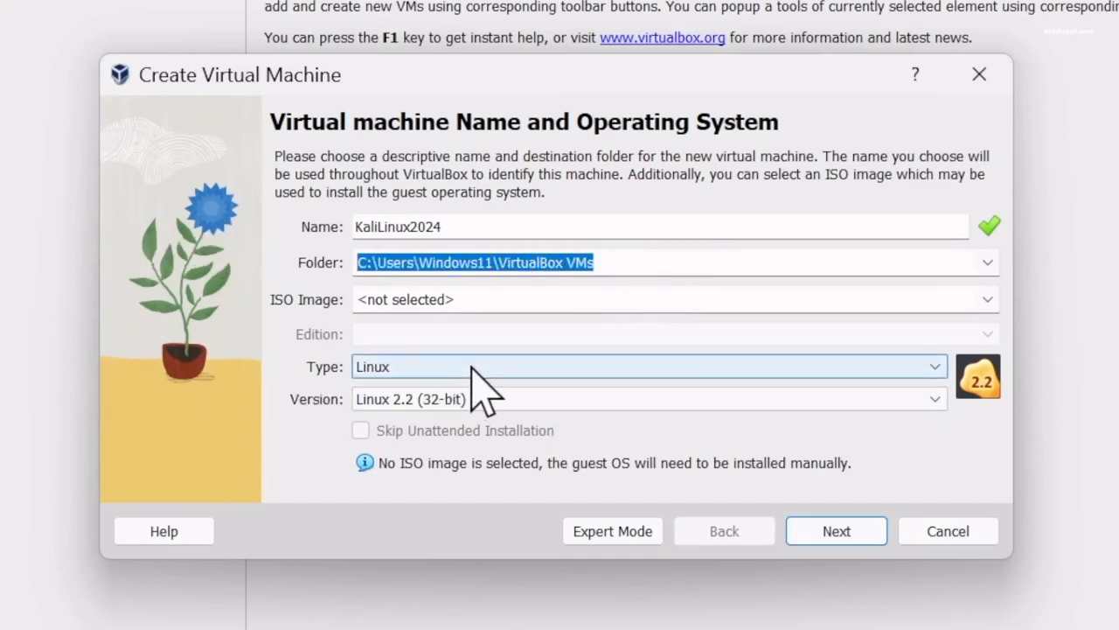
pyautogui.click(662, 395)
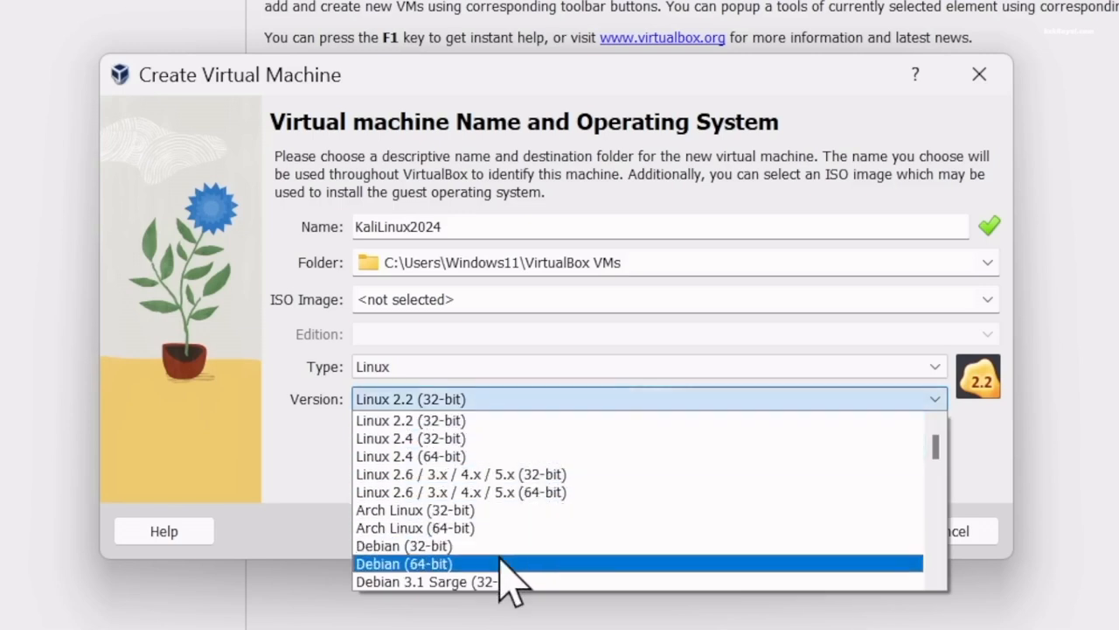
pyautogui.click(499, 561)
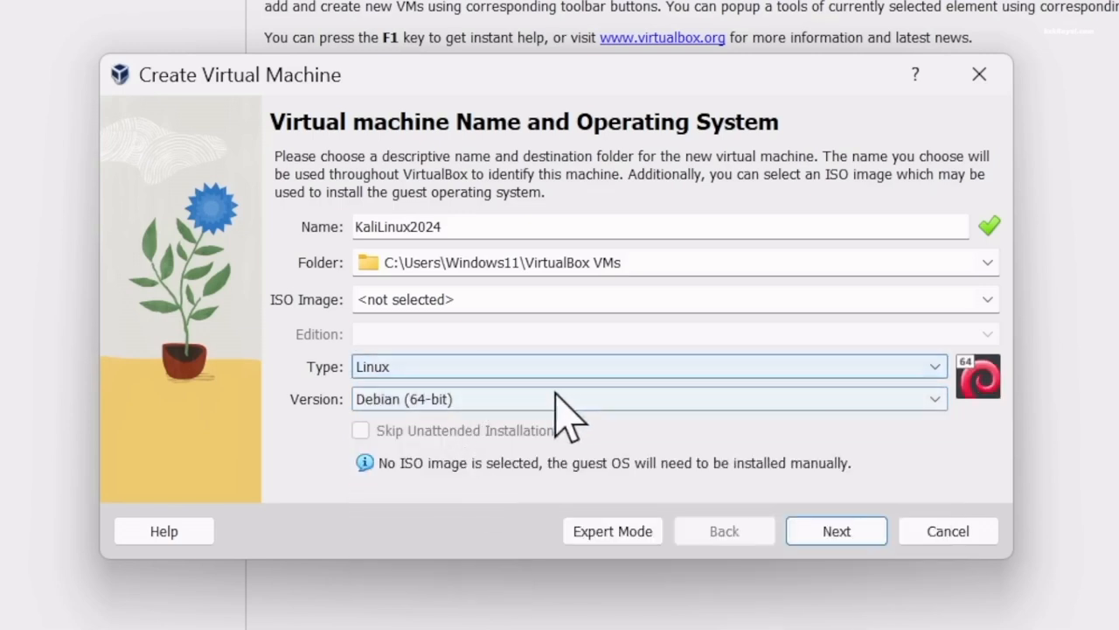
pyautogui.click(836, 534)
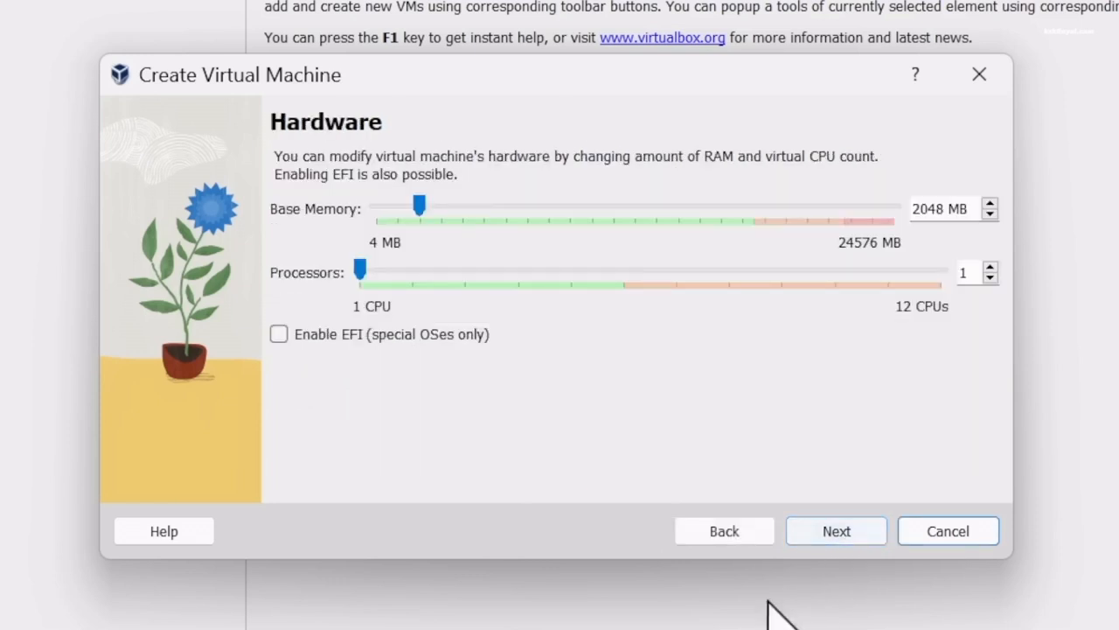
# Set base memory to 10535 MB and processors to 4, then continue
pyautogui.click(426, 208)
pyautogui.moveTo(429, 208); pyautogui.dragTo(602, 234)
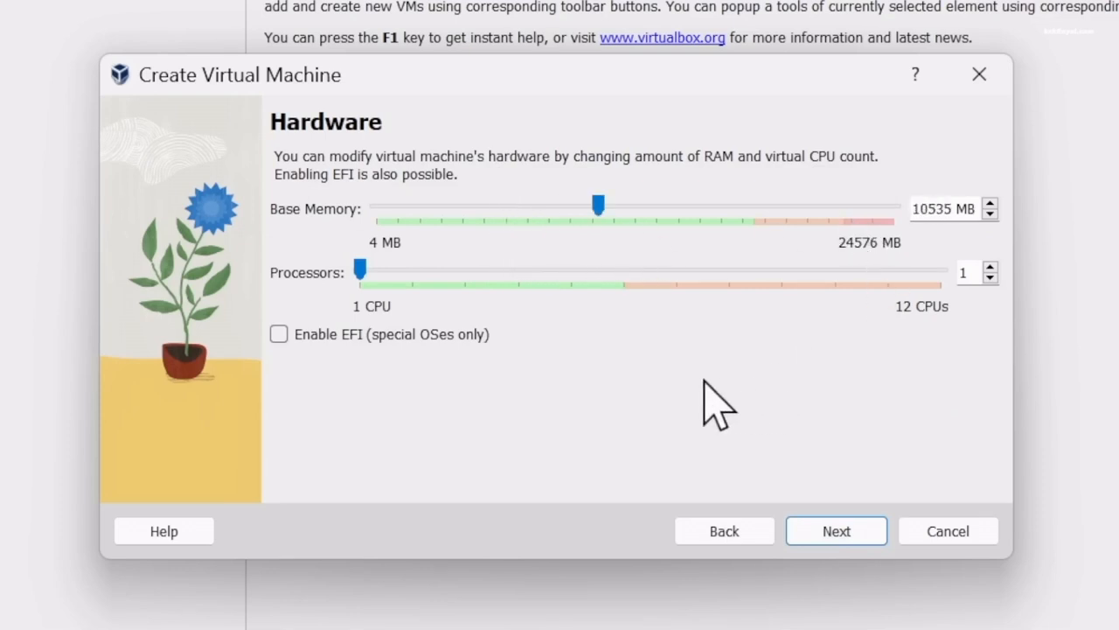
pyautogui.moveTo(357, 271); pyautogui.dragTo(497, 272)
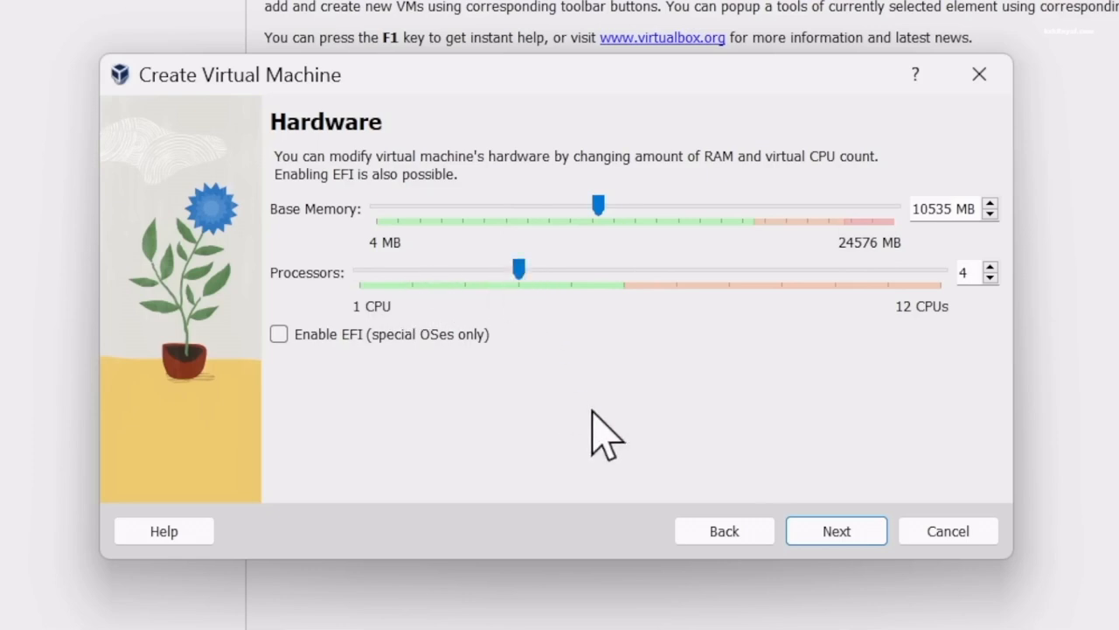
pyautogui.click(857, 539)
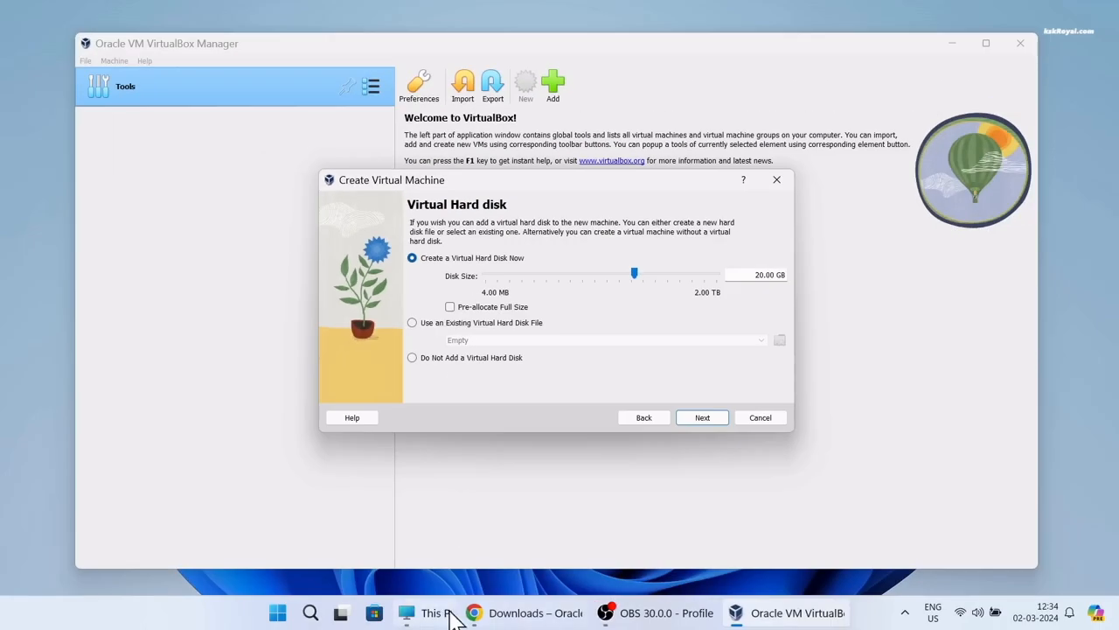
# Check the local disk's free space in This PC
pyautogui.click(437, 614)
pyautogui.click(271, 179)
pyautogui.click(1032, 11)
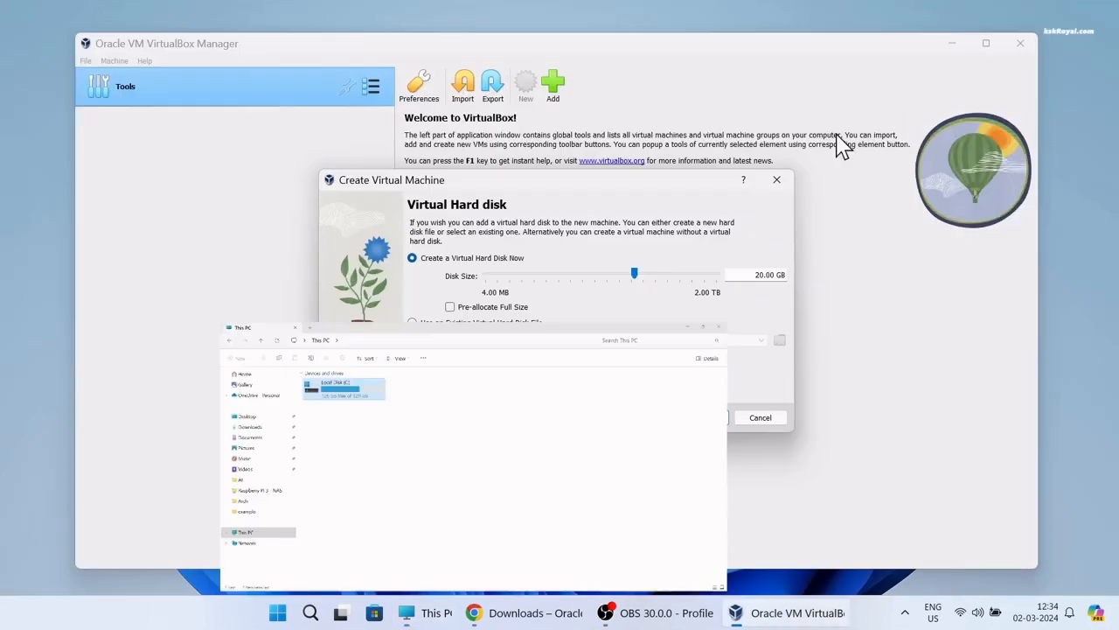
# Set the virtual hard disk size to 53.58 GB and create the KaliLinux2024 machine
pyautogui.moveTo(637, 271); pyautogui.dragTo(651, 278)
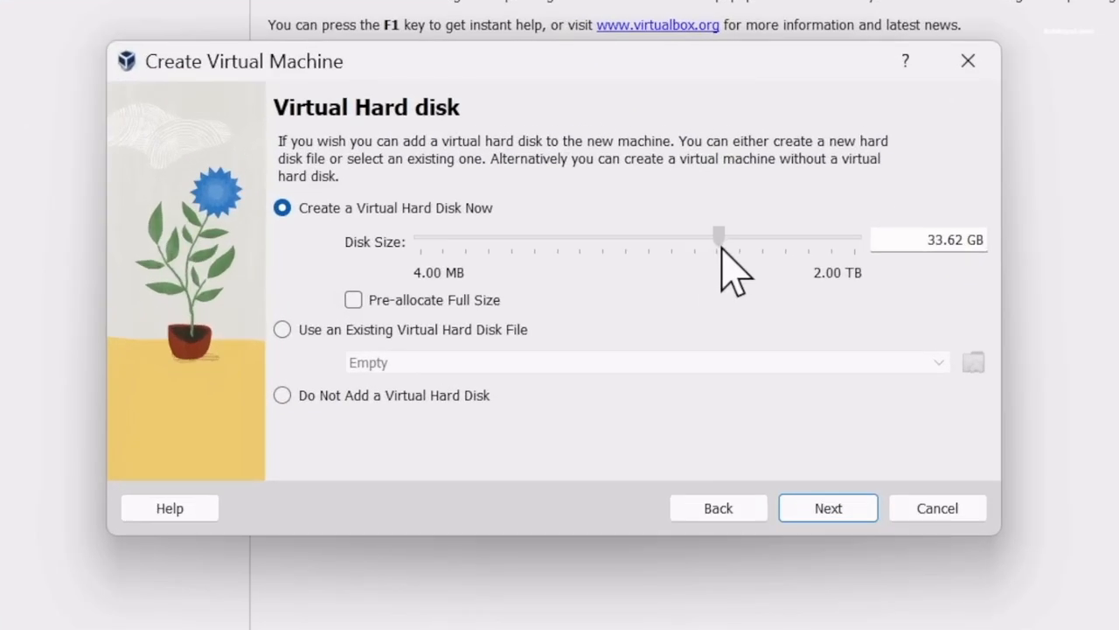
pyautogui.moveTo(732, 251); pyautogui.dragTo(737, 249)
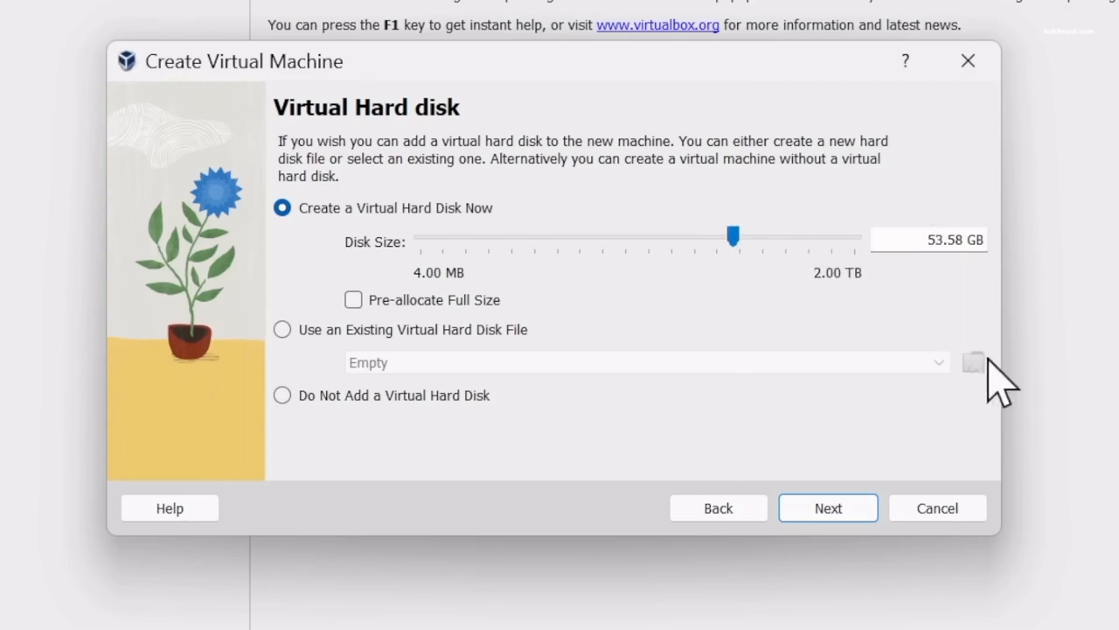
pyautogui.click(845, 516)
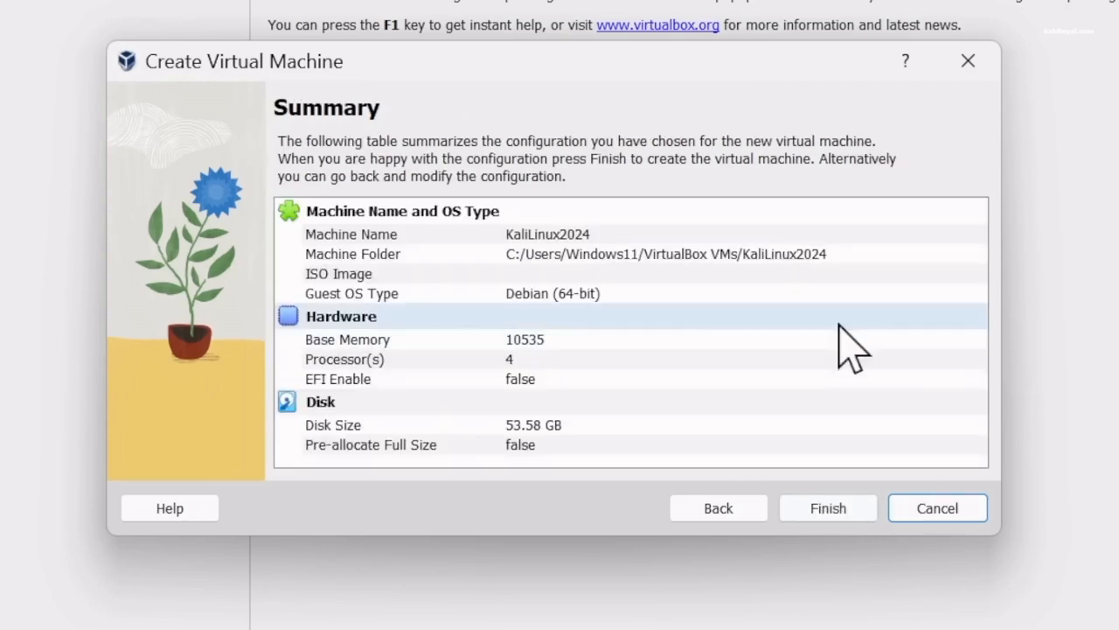
pyautogui.click(818, 515)
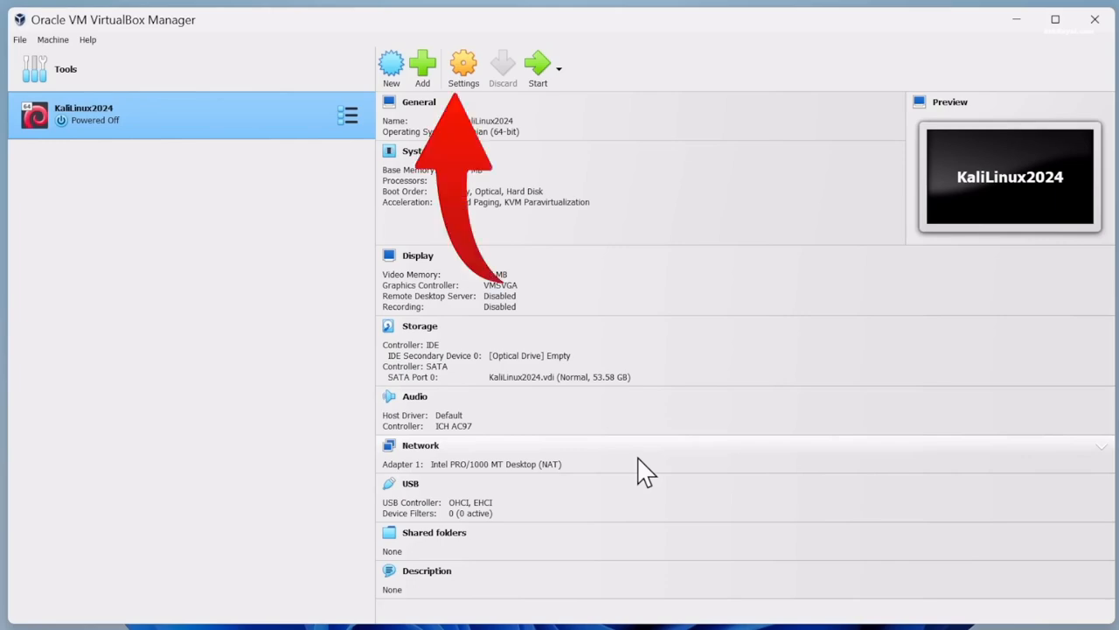
# Set Shared Clipboard to Bidirectional under General > Advanced, leaving Drag'n'Drop Disabled
pyautogui.click(463, 68)
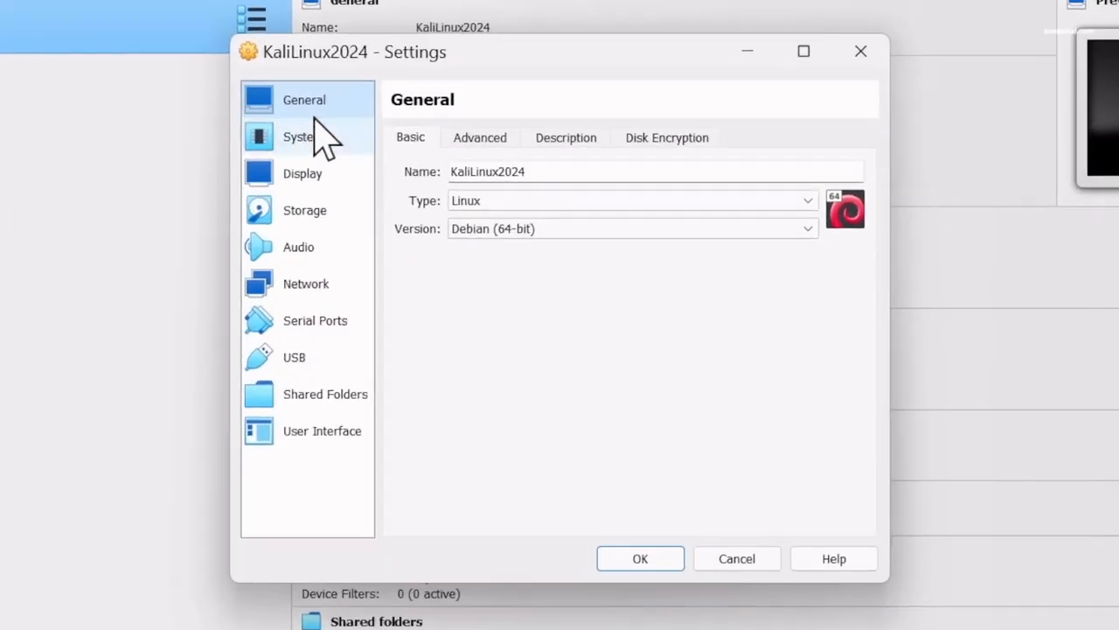
pyautogui.click(494, 138)
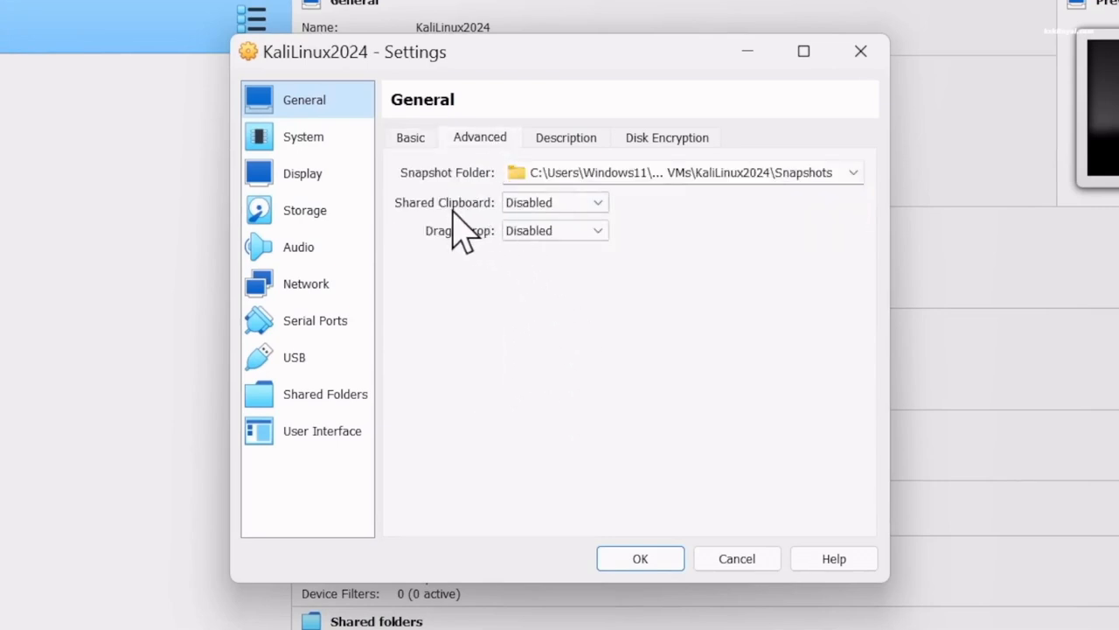
pyautogui.click(564, 204)
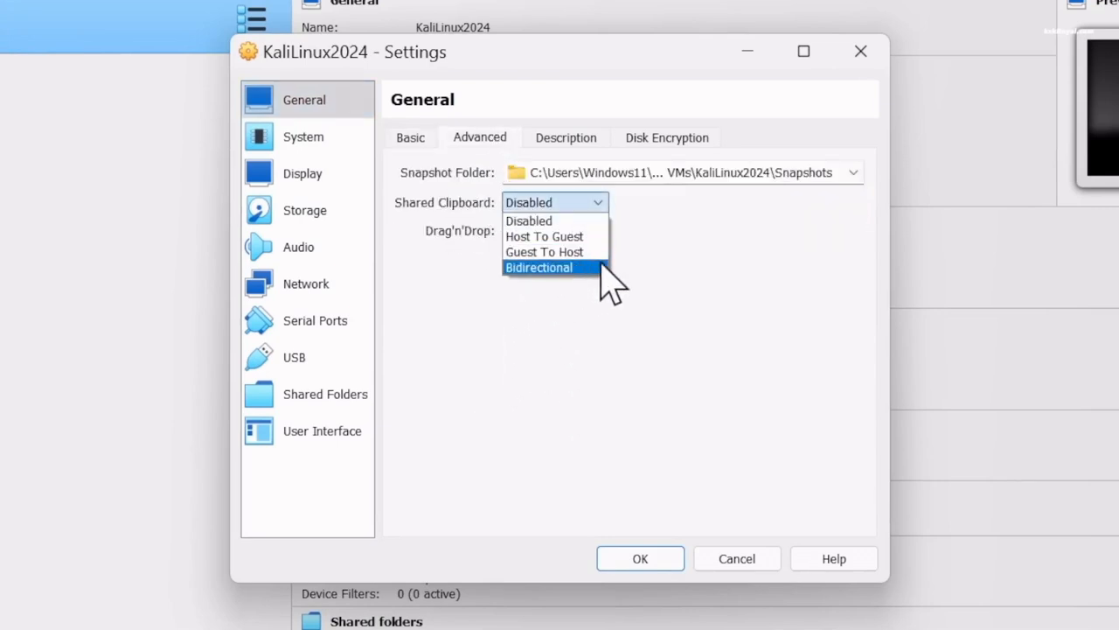
pyautogui.click(560, 268)
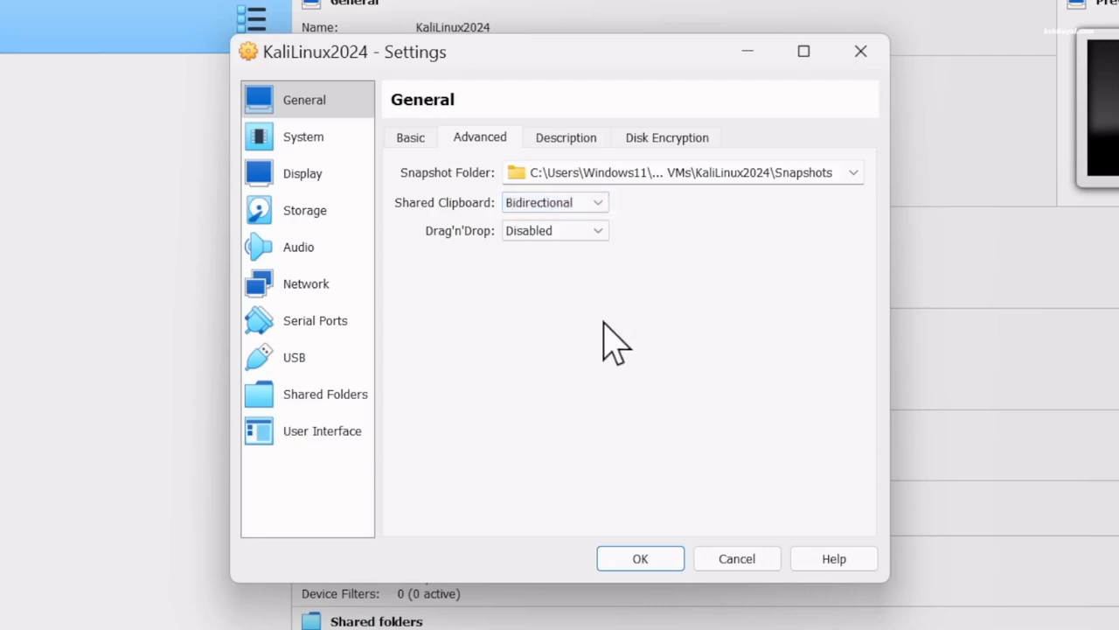
pyautogui.click(591, 229)
pyautogui.click(691, 229)
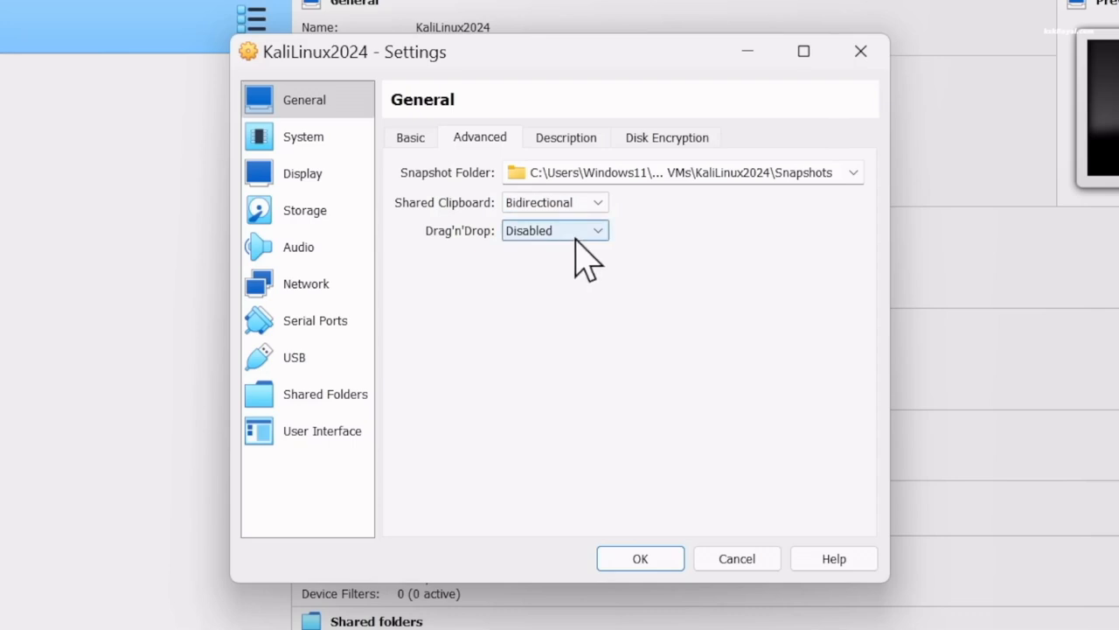
pyautogui.click(582, 232)
pyautogui.click(577, 249)
# Set video memory to 128 MB, keep the VMSVGA controller, and enable 3D acceleration
pyautogui.click(287, 176)
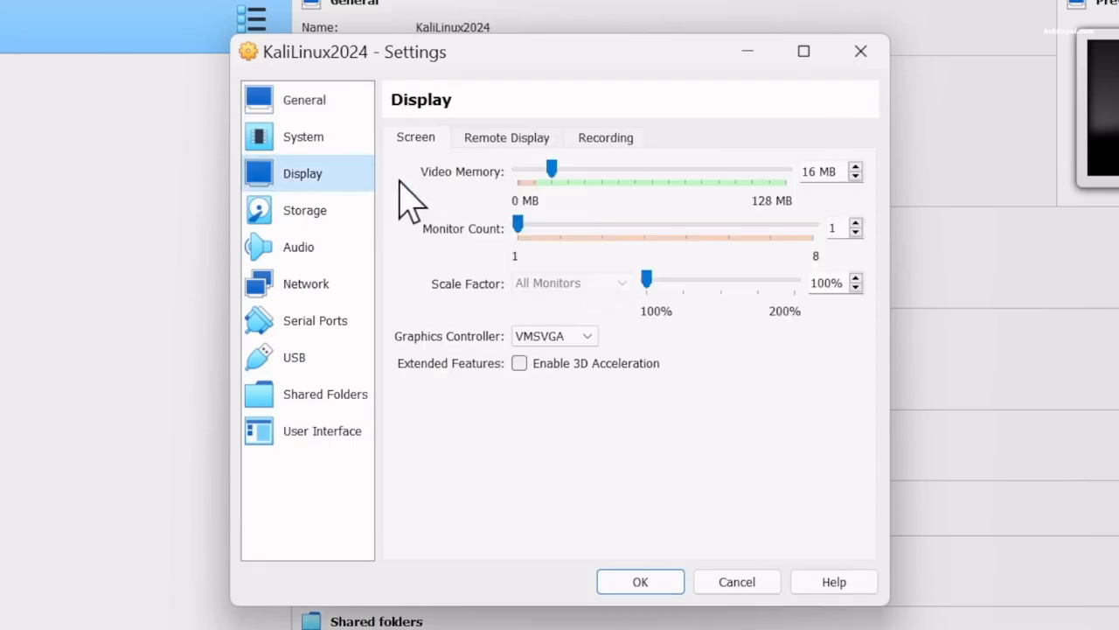
pyautogui.moveTo(550, 169); pyautogui.dragTo(813, 171)
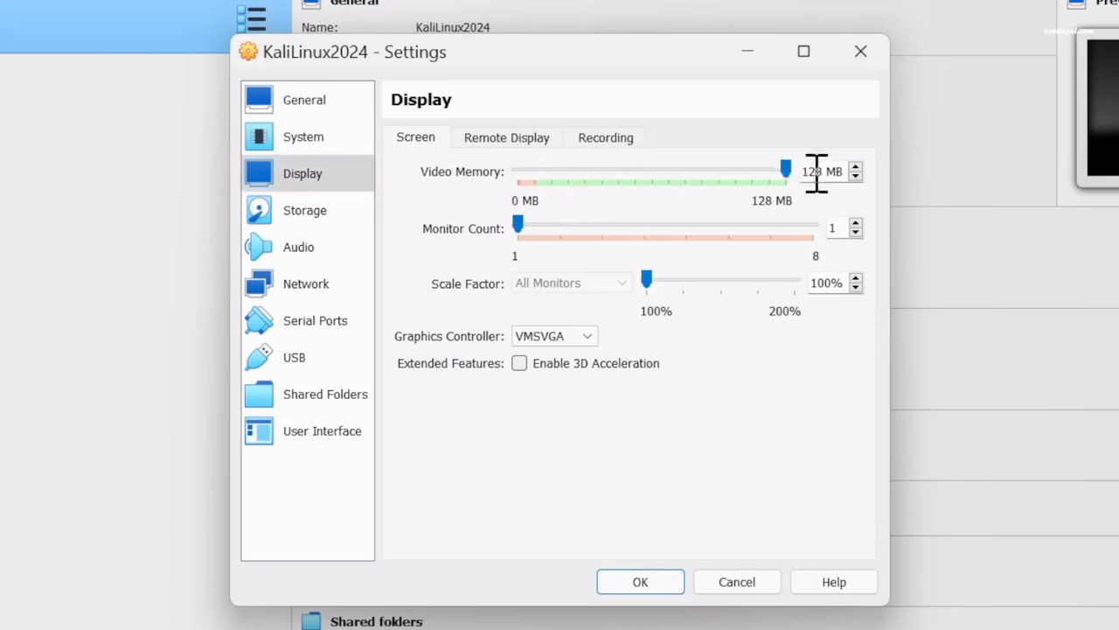
pyautogui.click(549, 336)
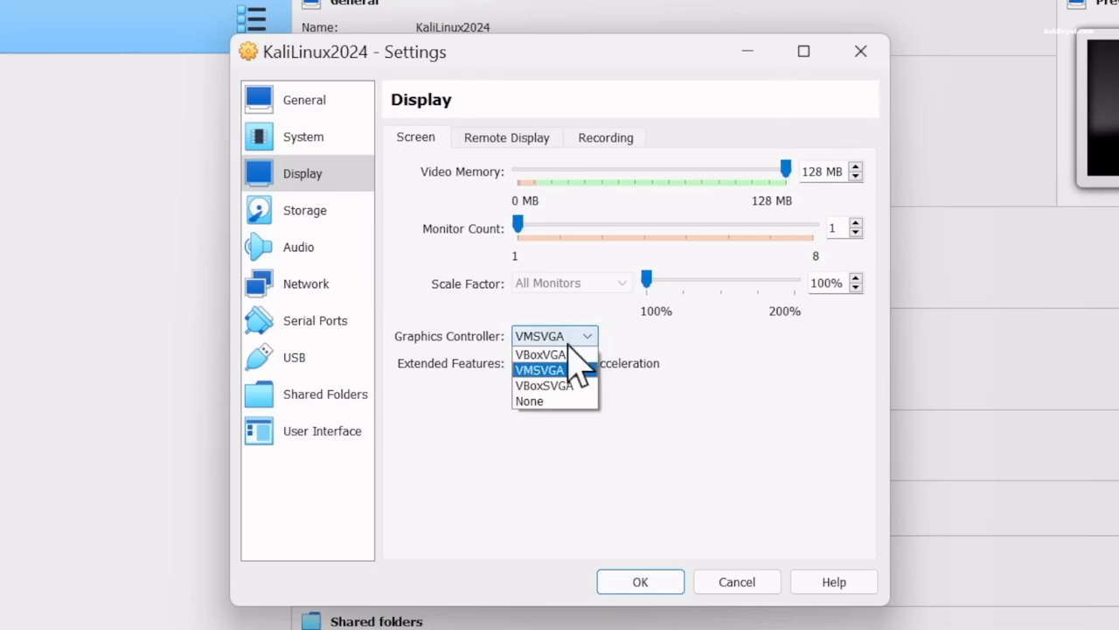
pyautogui.click(702, 393)
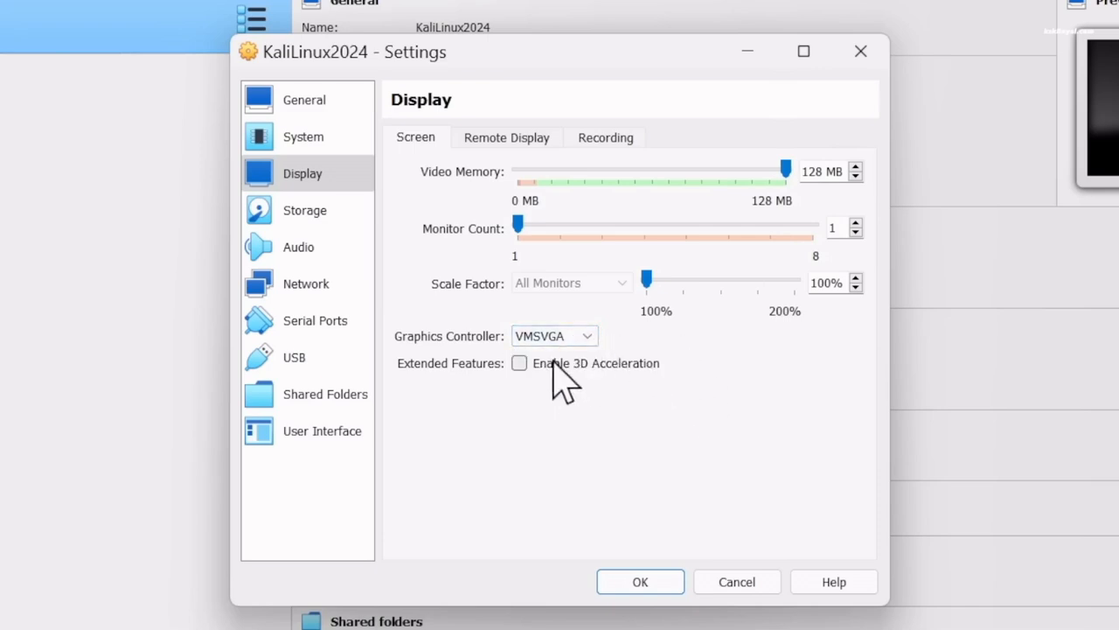
pyautogui.click(519, 365)
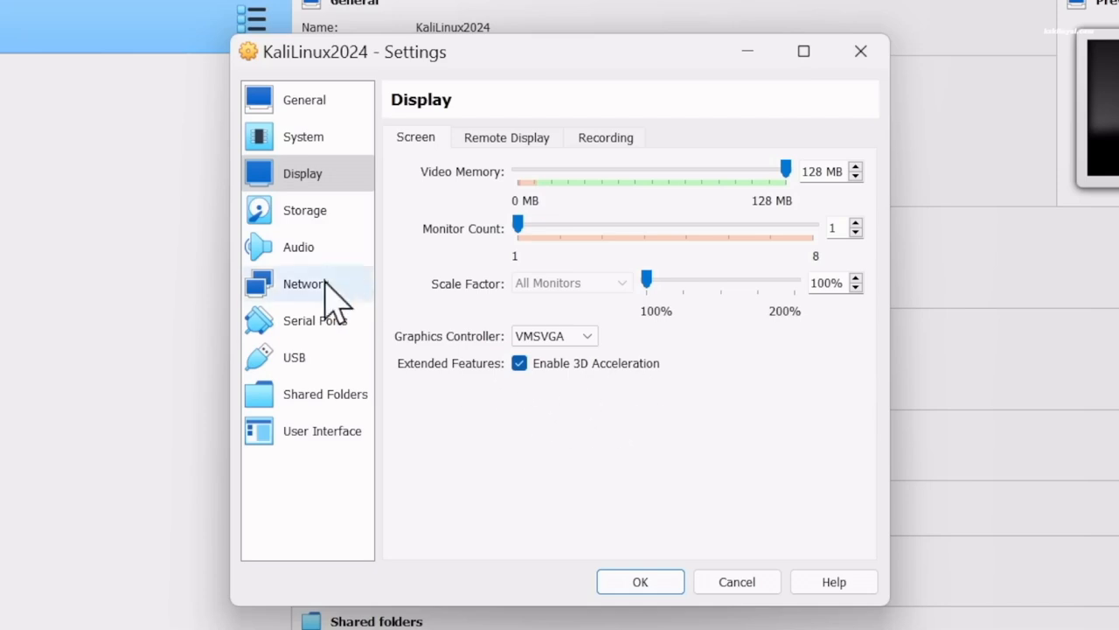
# Attach kali-linux-2024.1-installer-amd64.iso from Documents\kali to the empty optical drive
pyautogui.click(312, 214)
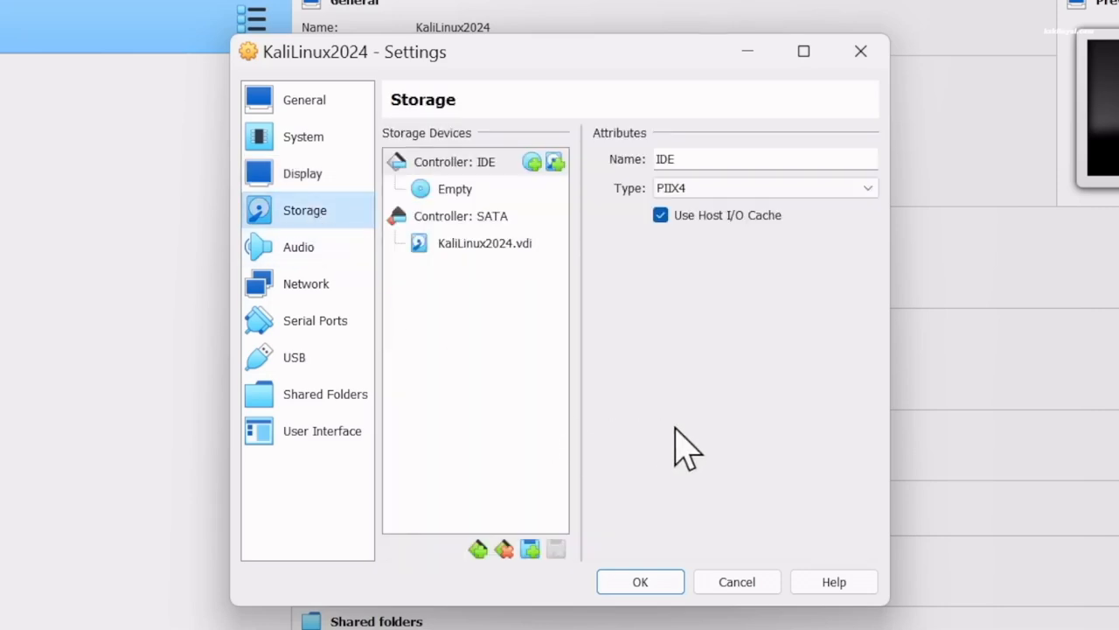
pyautogui.click(483, 196)
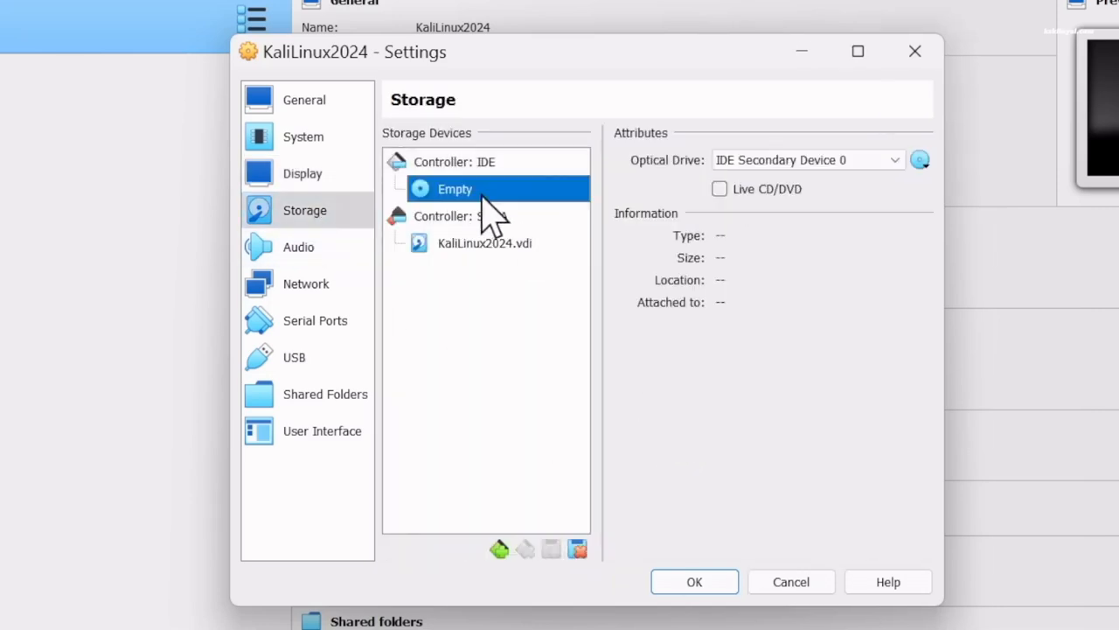
pyautogui.click(921, 162)
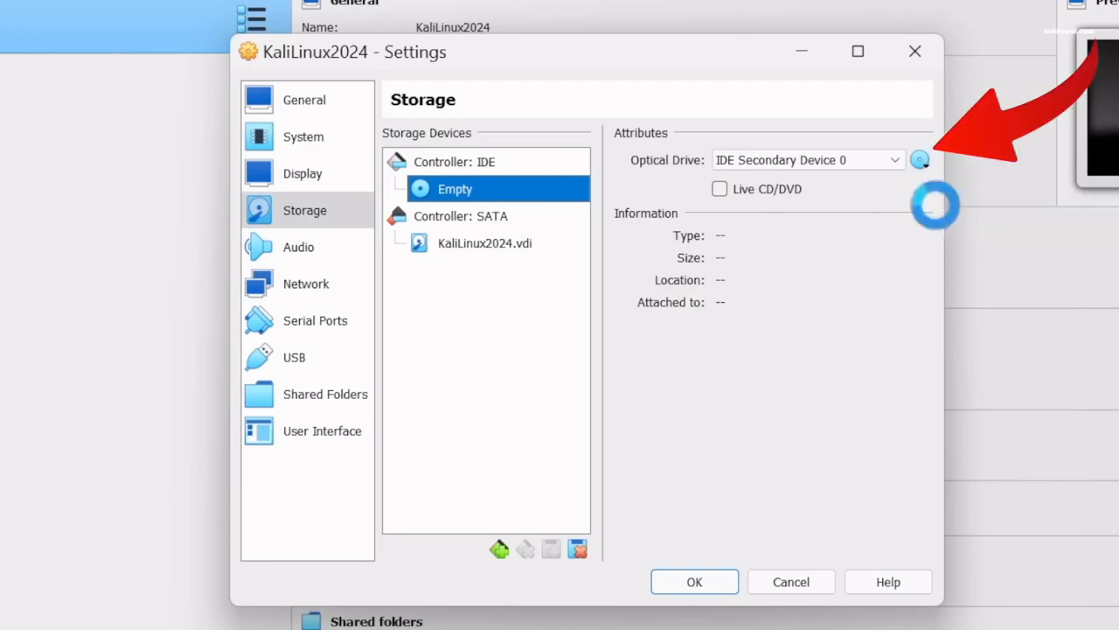
pyautogui.click(939, 211)
pyautogui.click(343, 471)
pyautogui.doubleClick(569, 280)
pyautogui.moveTo(760, 231); pyautogui.dragTo(893, 230)
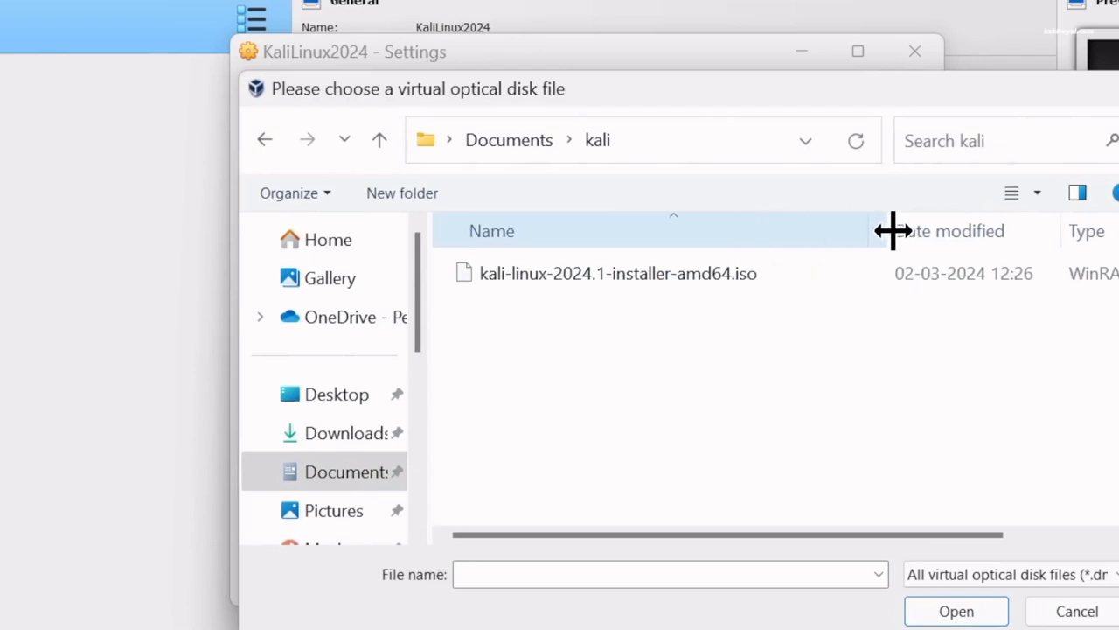
pyautogui.click(632, 278)
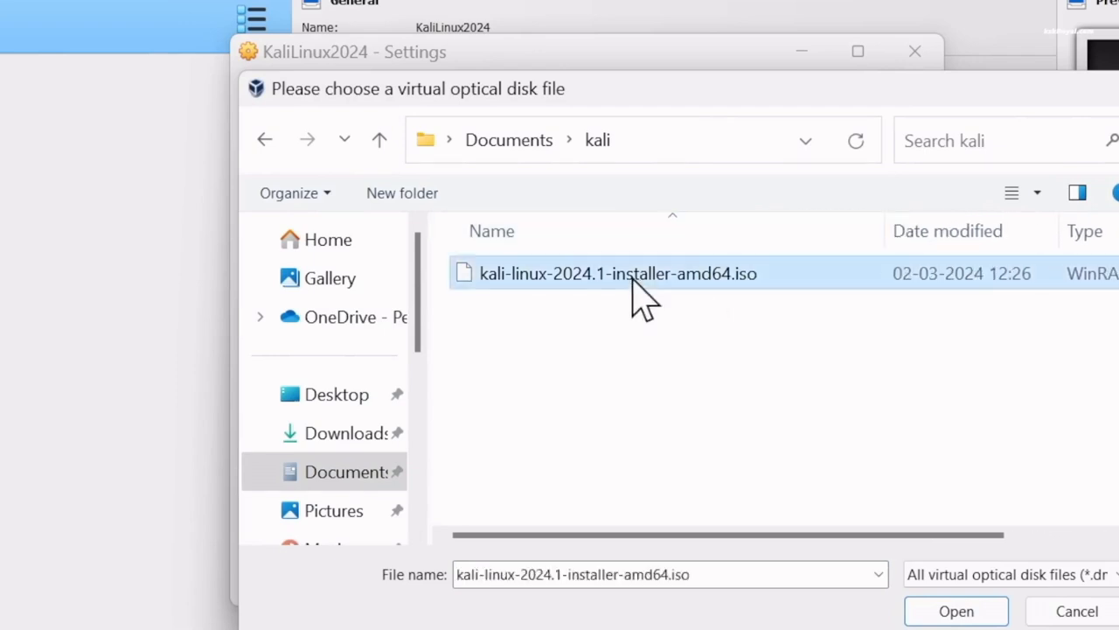
pyautogui.doubleClick(722, 278)
pyautogui.click(297, 287)
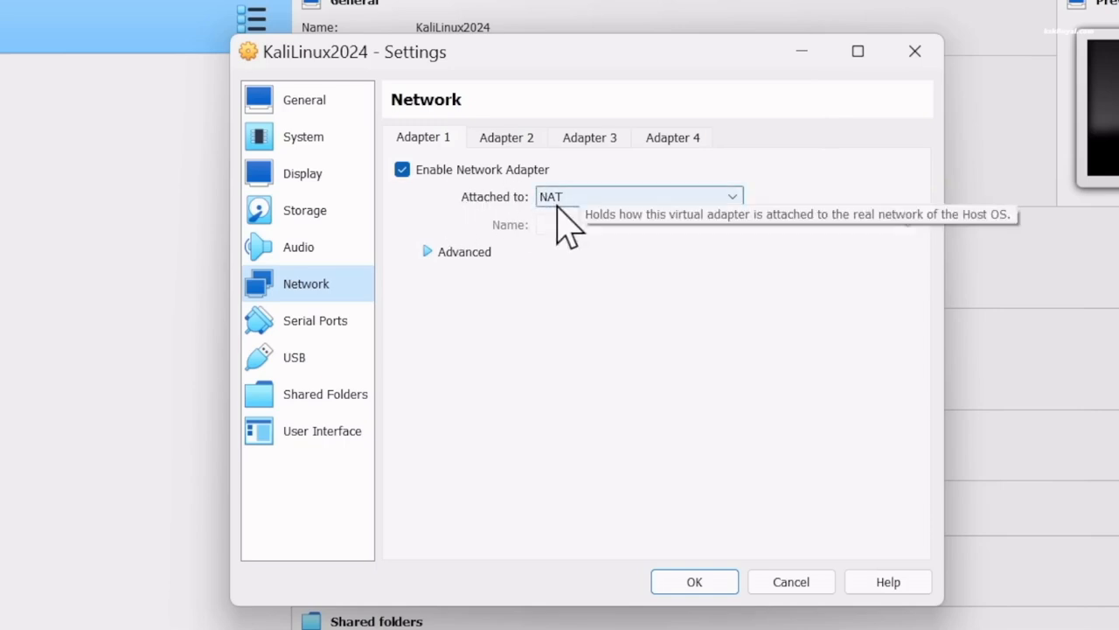
# Attach Adapter 1 to Bridged Adapter on the Realtek RTL8852AE WiFi card
pyautogui.click(619, 200)
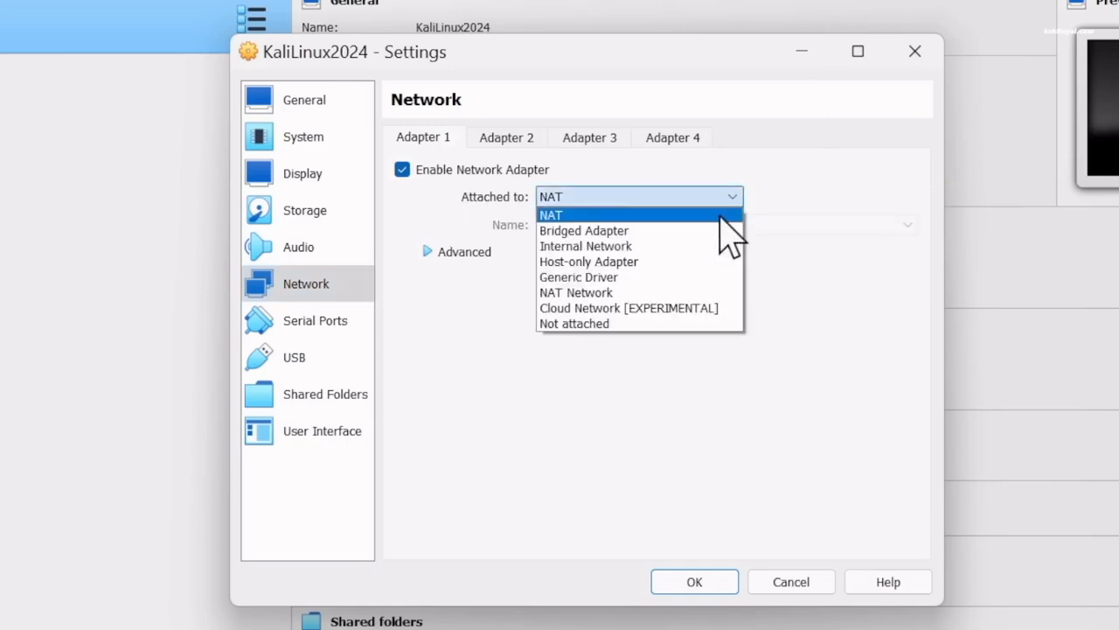
pyautogui.click(713, 230)
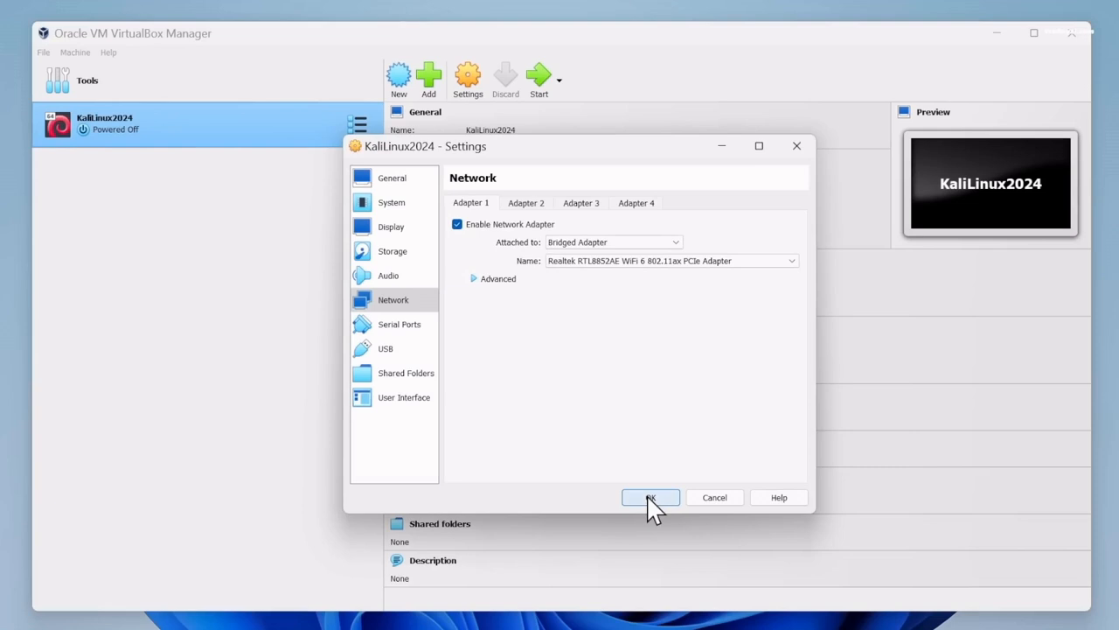
# Save the network settings, start KaliLinux2024 and dismiss the keyboard capture notice
pyautogui.click(651, 497)
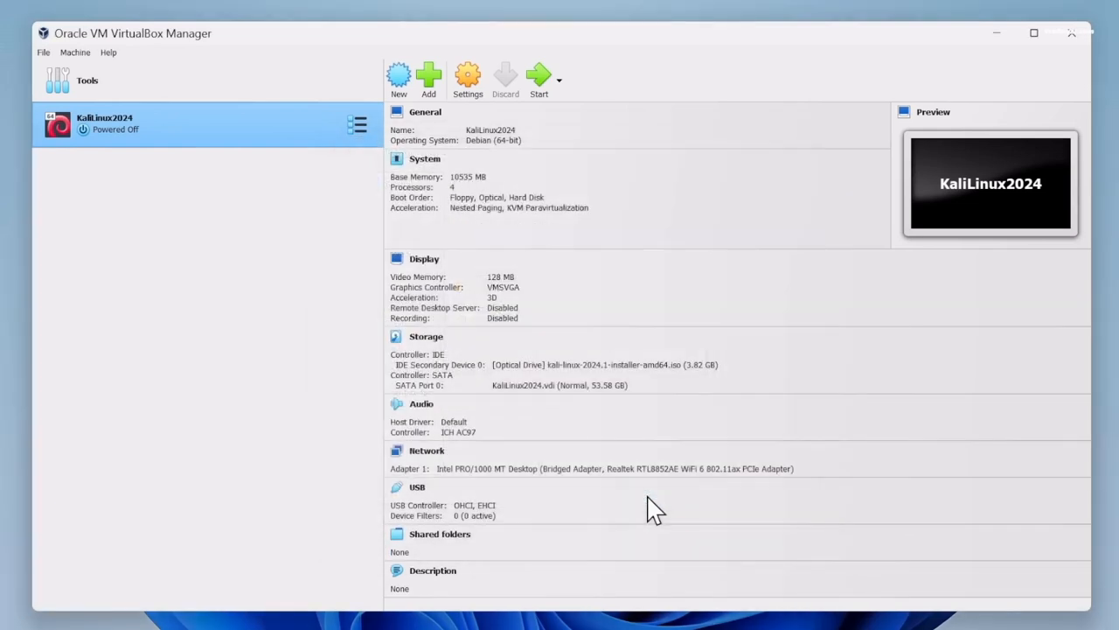
pyautogui.click(539, 79)
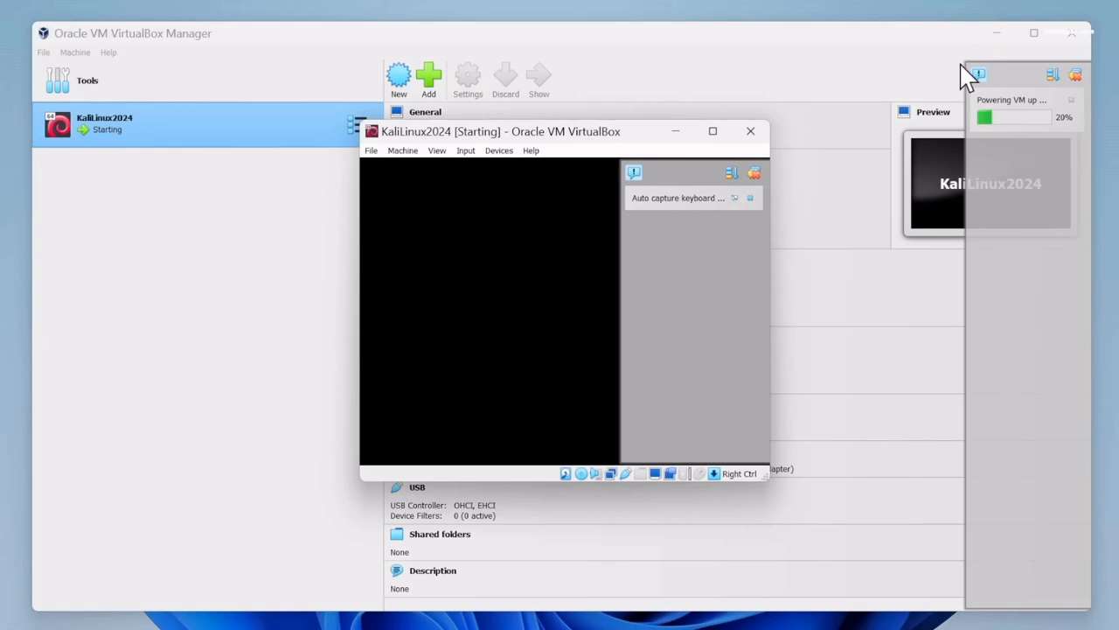
pyautogui.click(735, 196)
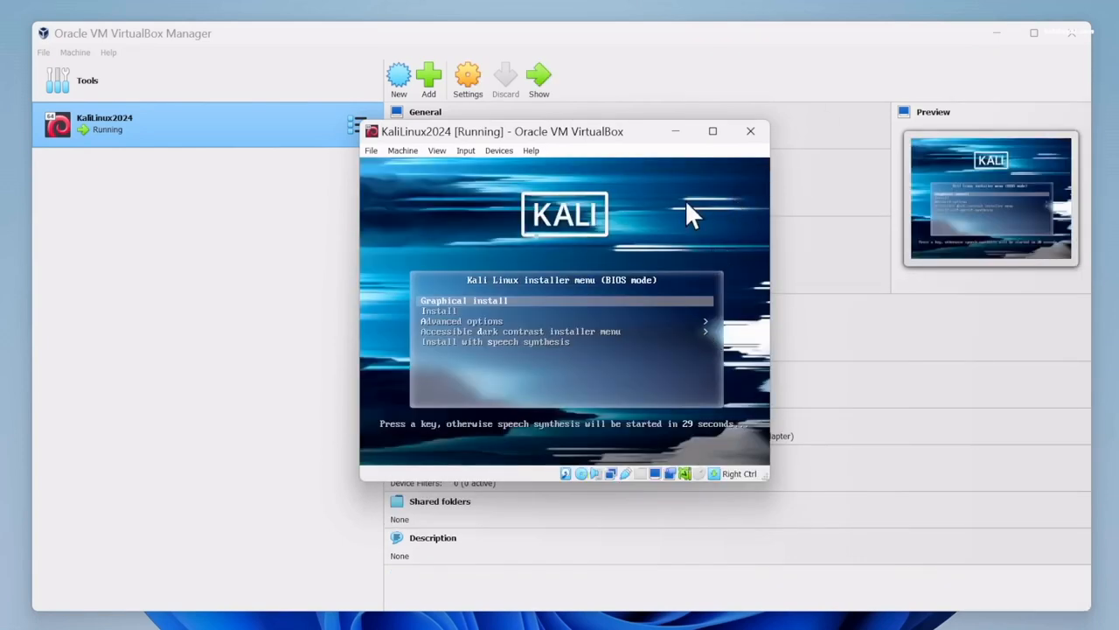
# Turn off the mouse-capture notice permanently, release input with Right Ctrl, and minimize VirtualBox Manager
pyautogui.click(639, 207)
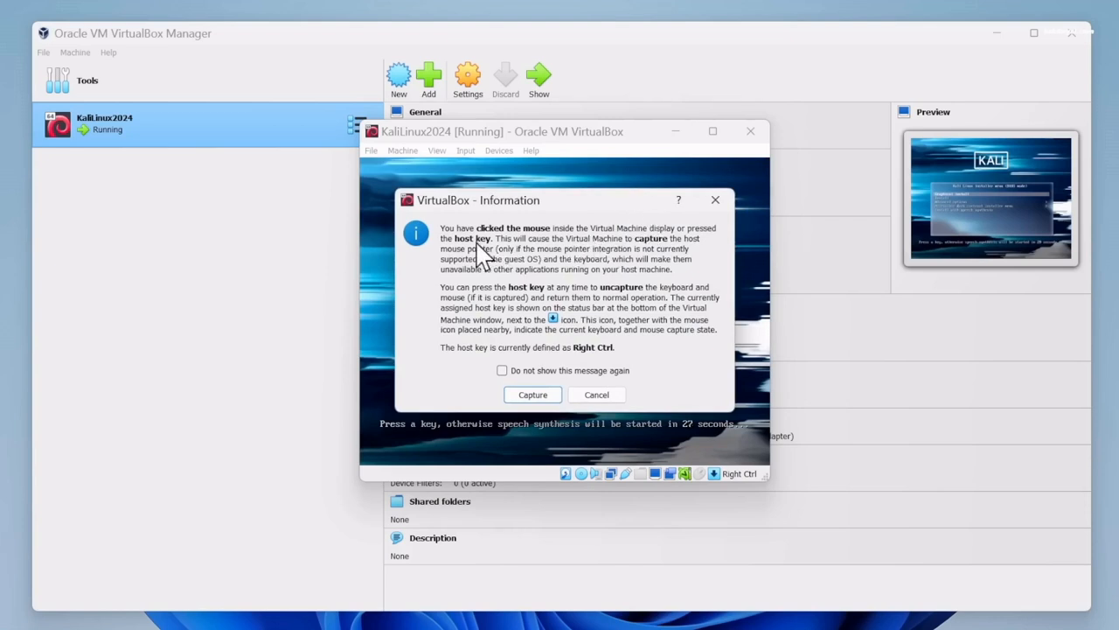
pyautogui.click(549, 374)
pyautogui.click(516, 396)
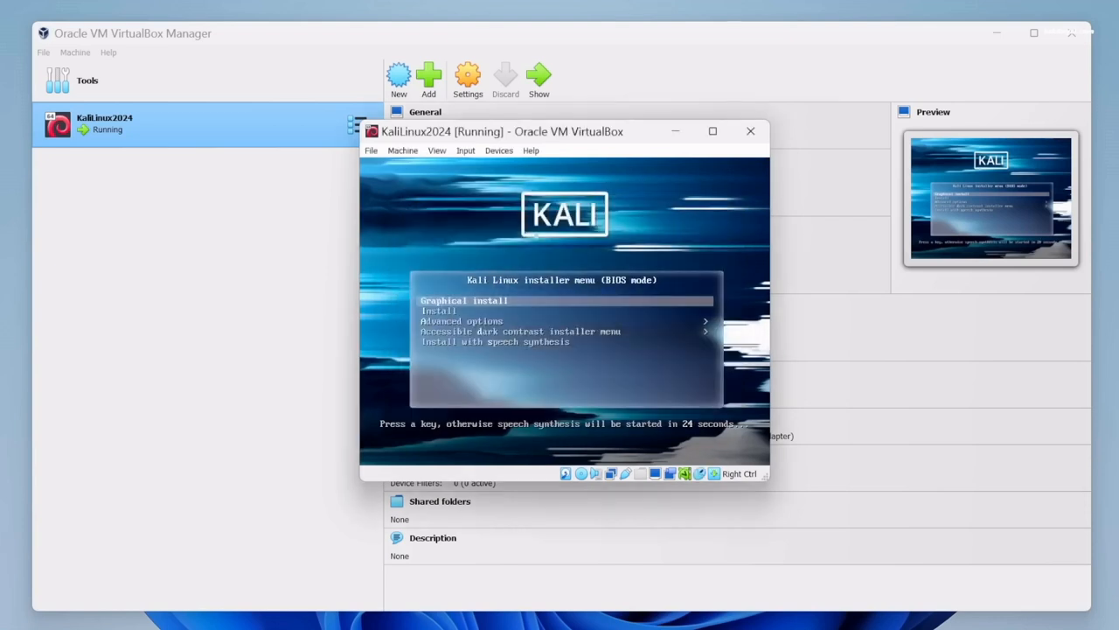
pyautogui.press('Control_R')
pyautogui.click(996, 33)
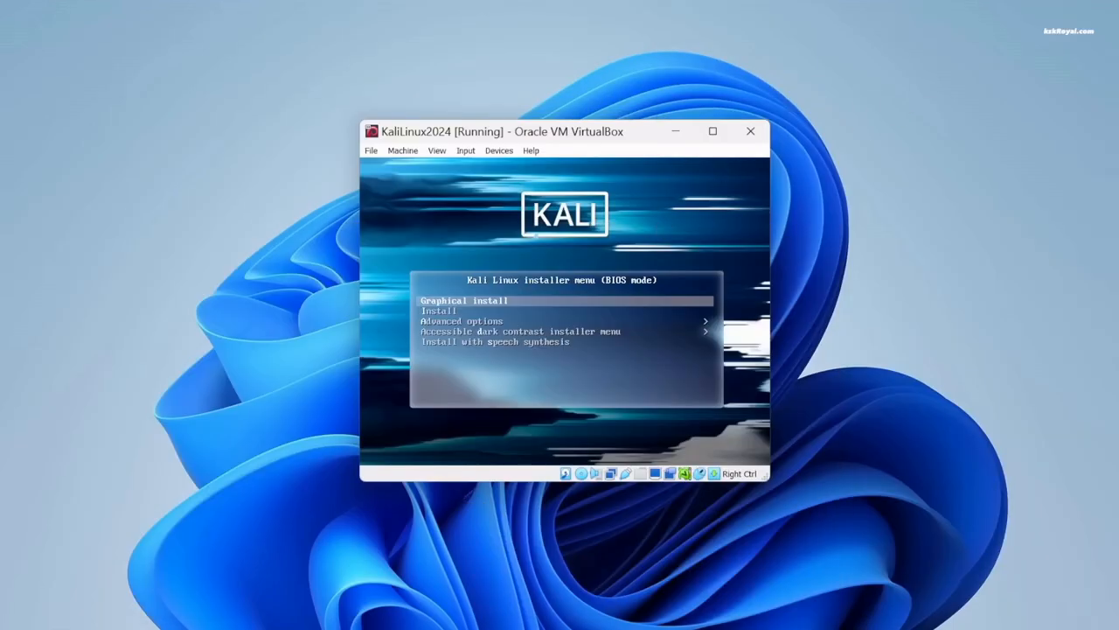
# Maximize the Kali VM window and launch Graphical install from the installer menu
pyautogui.click(712, 132)
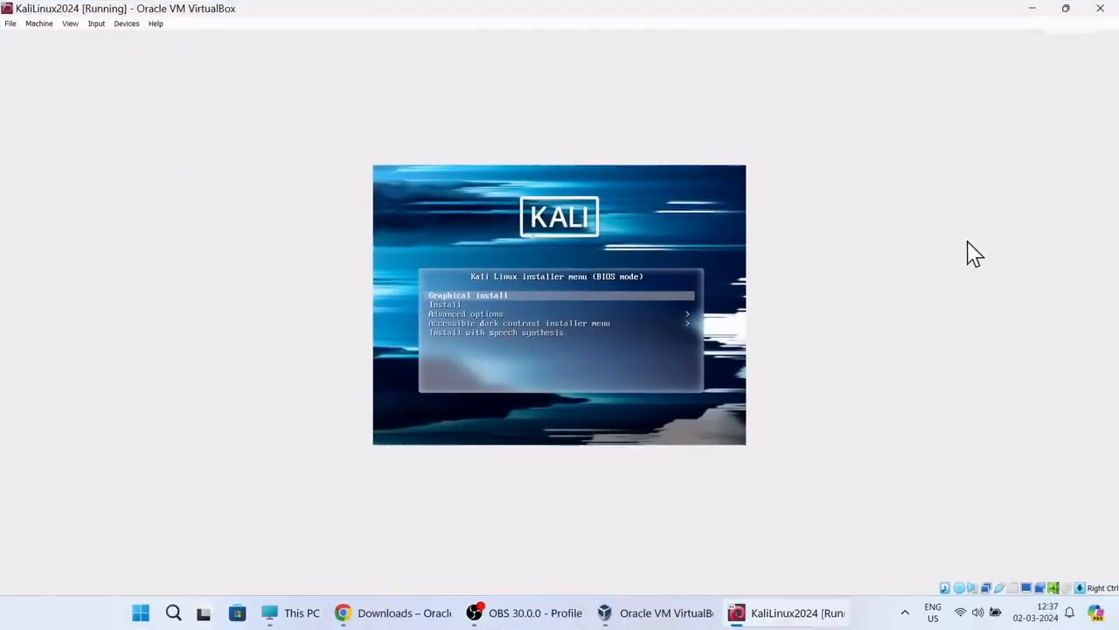
pyautogui.press('Down')
pyautogui.press('Up')
pyautogui.press('Return')
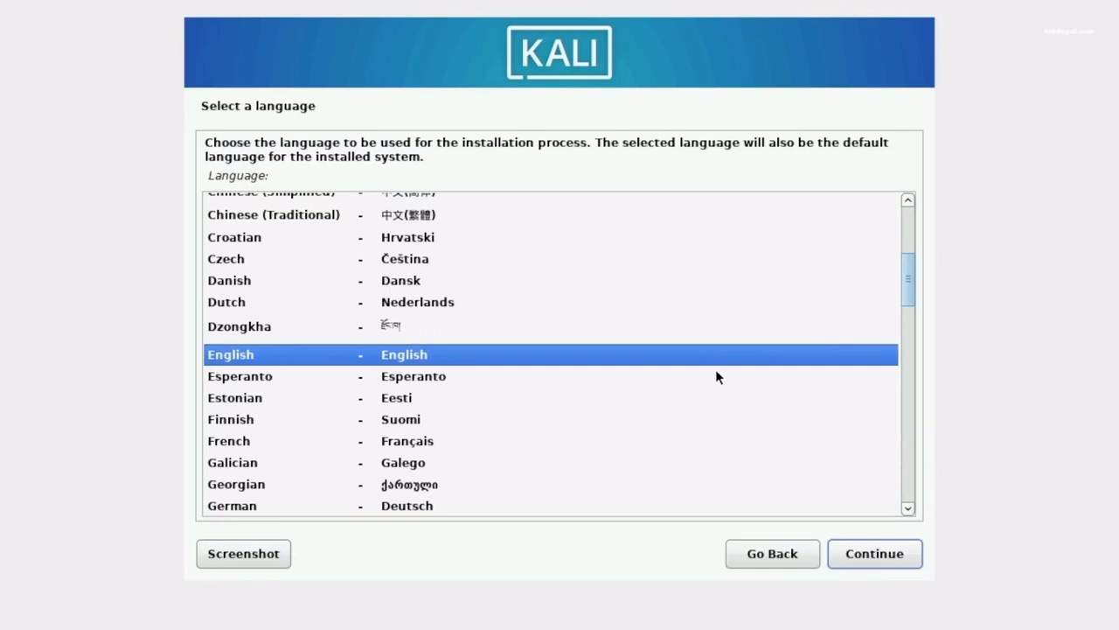
# Keep English as the installation language and choose India as the location
pyautogui.click(909, 559)
pyautogui.press('Up')
pyautogui.press('Up')
pyautogui.press('Up')
pyautogui.press('Up')
pyautogui.press('Up')
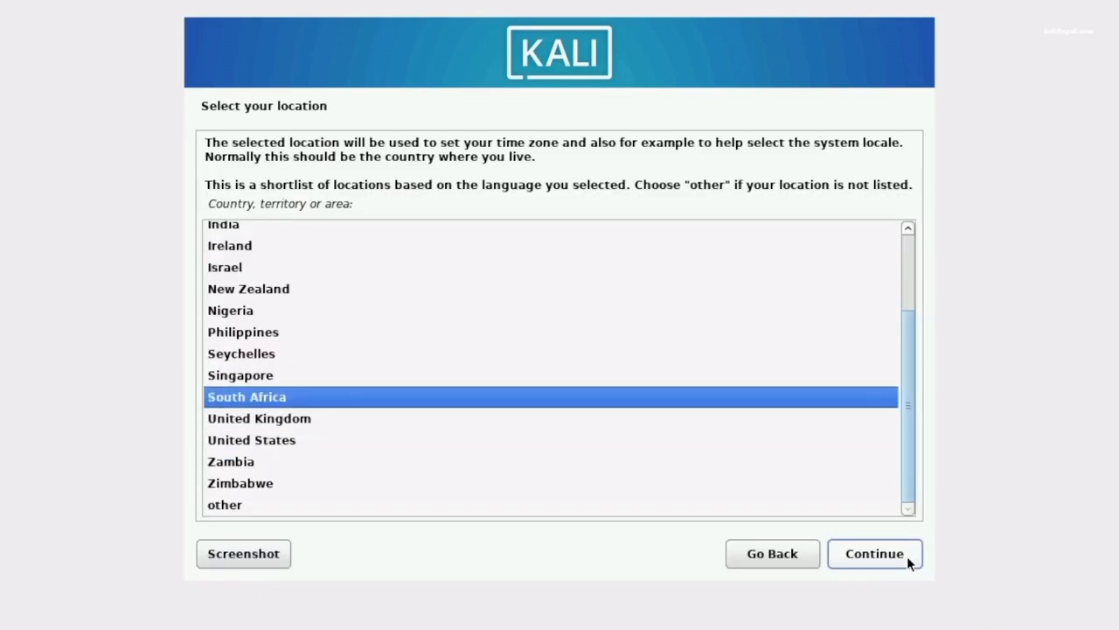
pyautogui.press('Up')
pyautogui.press('Up')
pyautogui.press('Up')
pyautogui.press('Up')
pyautogui.press('Up')
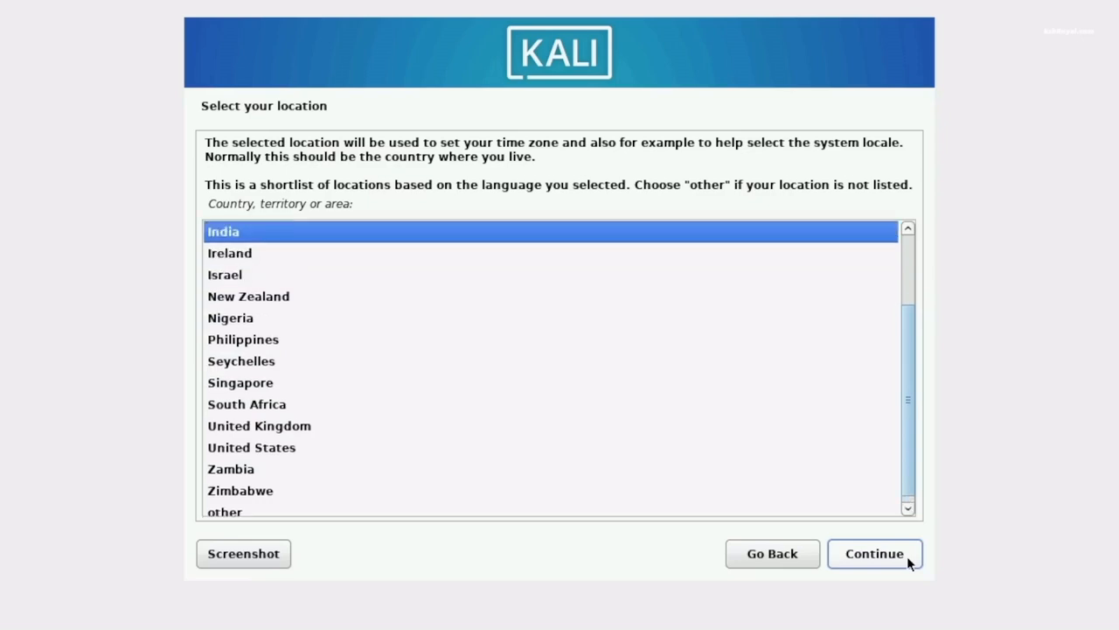
pyautogui.click(906, 556)
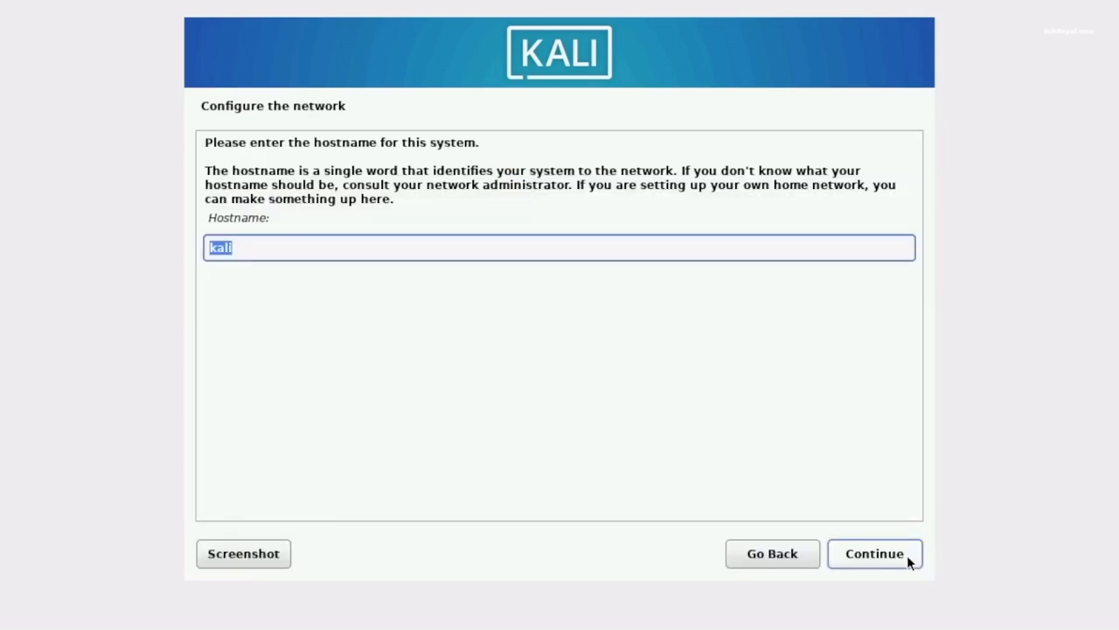
# Keep kali as the hostname and leave the domain name empty
pyautogui.click(730, 249)
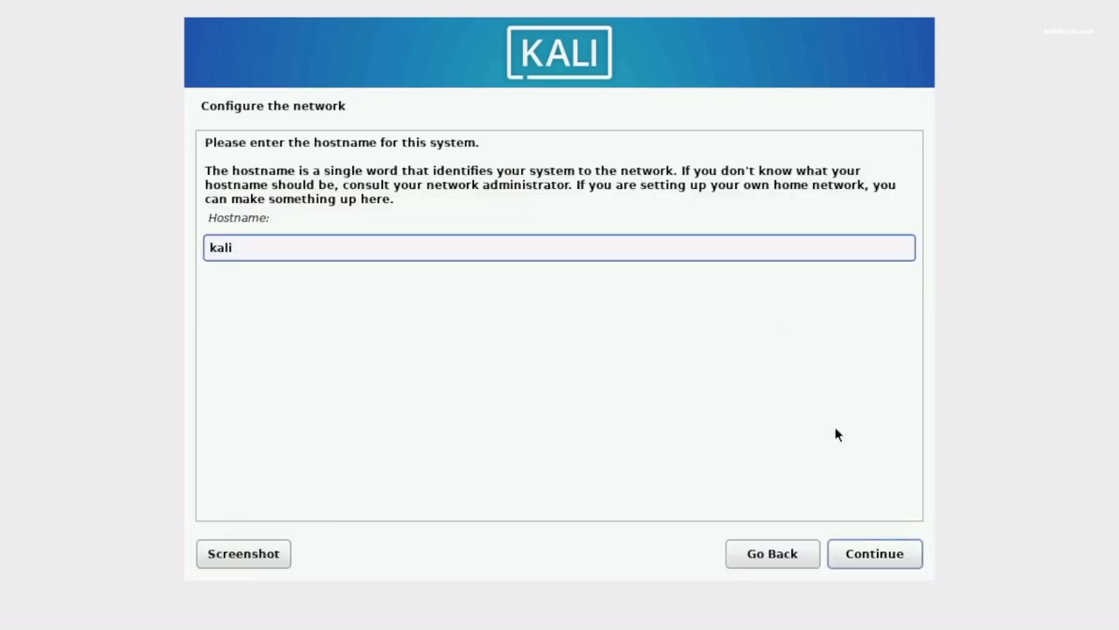
pyautogui.click(891, 557)
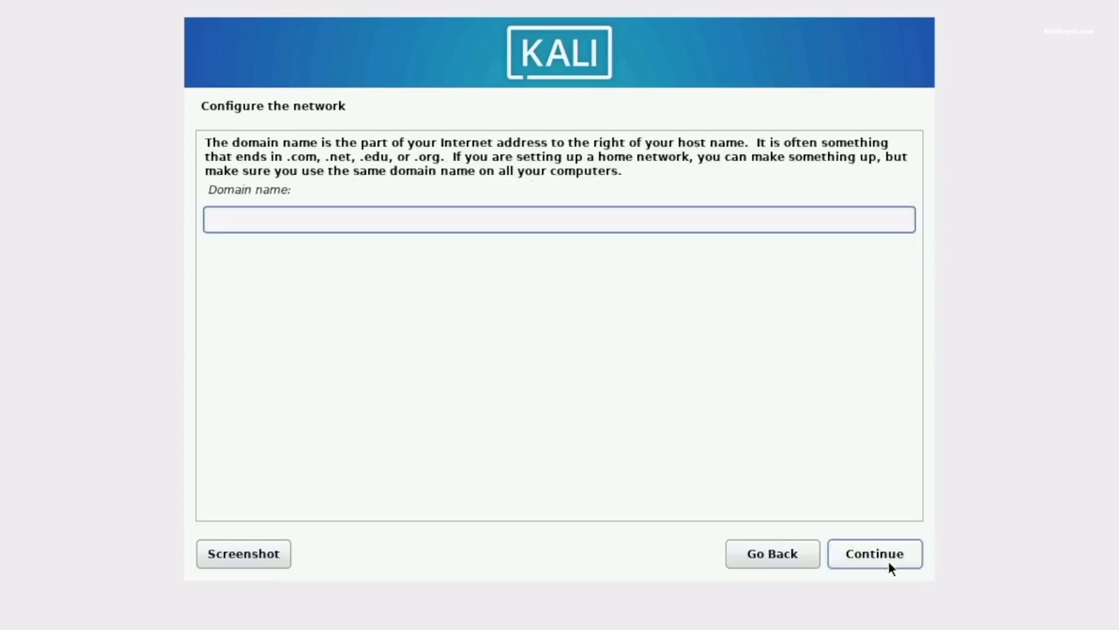
pyautogui.click(891, 559)
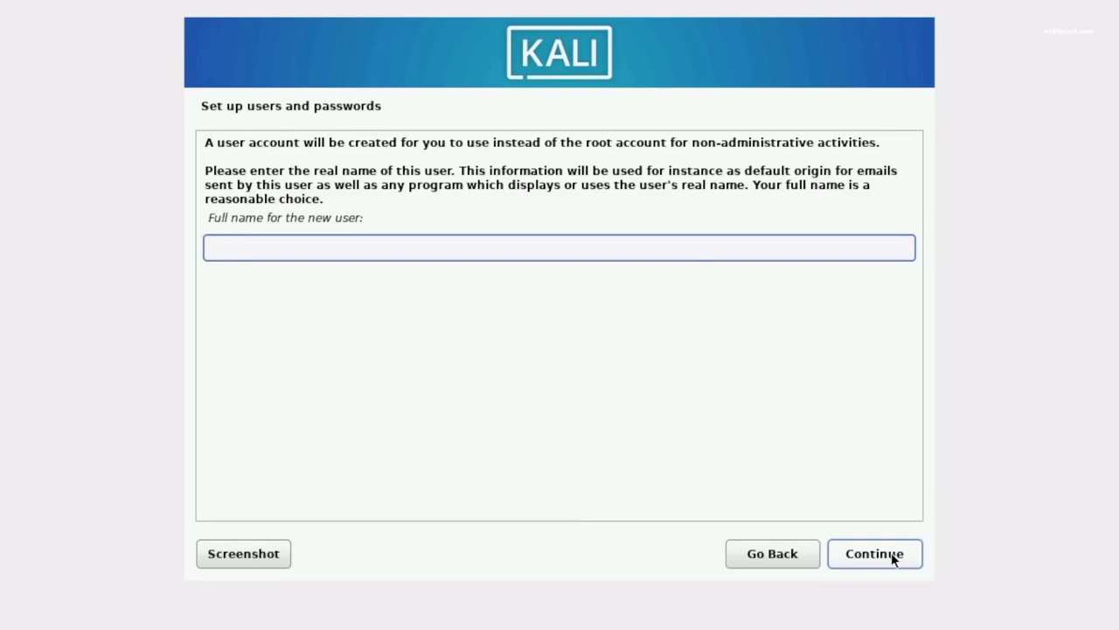
# Enter the new user's full name, then type and confirm the account password
pyautogui.write('kskroyal')
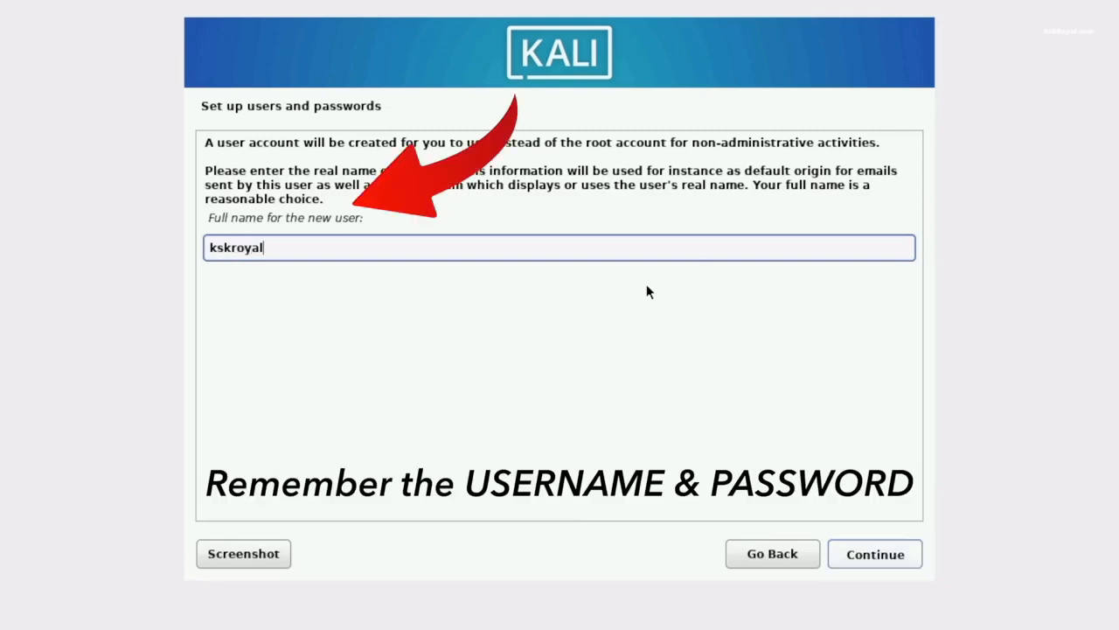
pyautogui.press('Return')
pyautogui.press('Tab')
pyautogui.press('Tab')
pyautogui.write('ka')
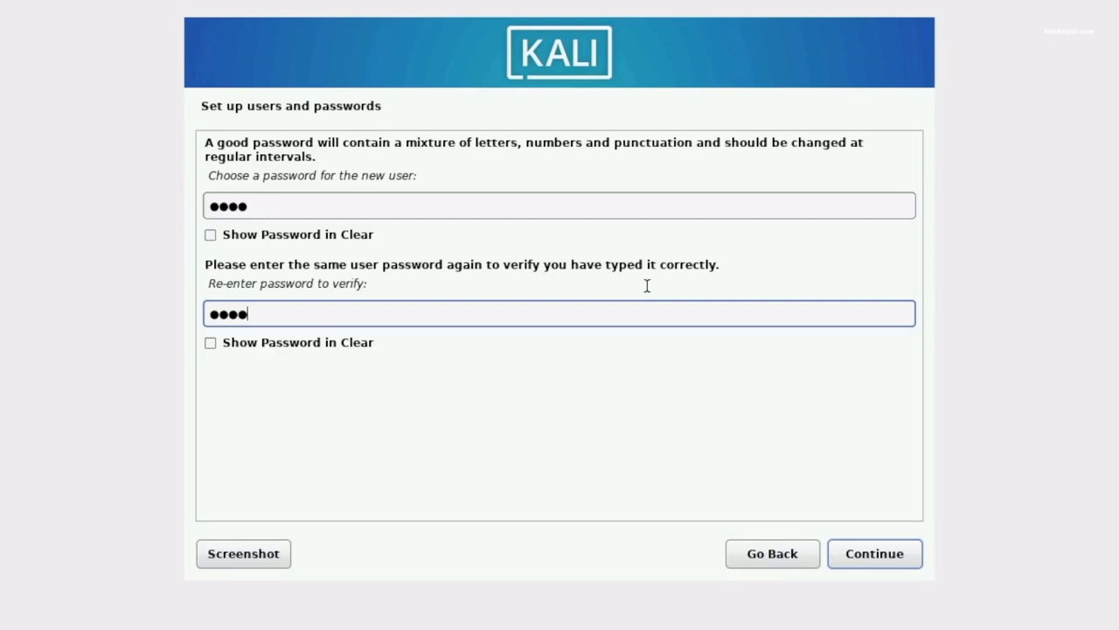
pyautogui.press('Return')
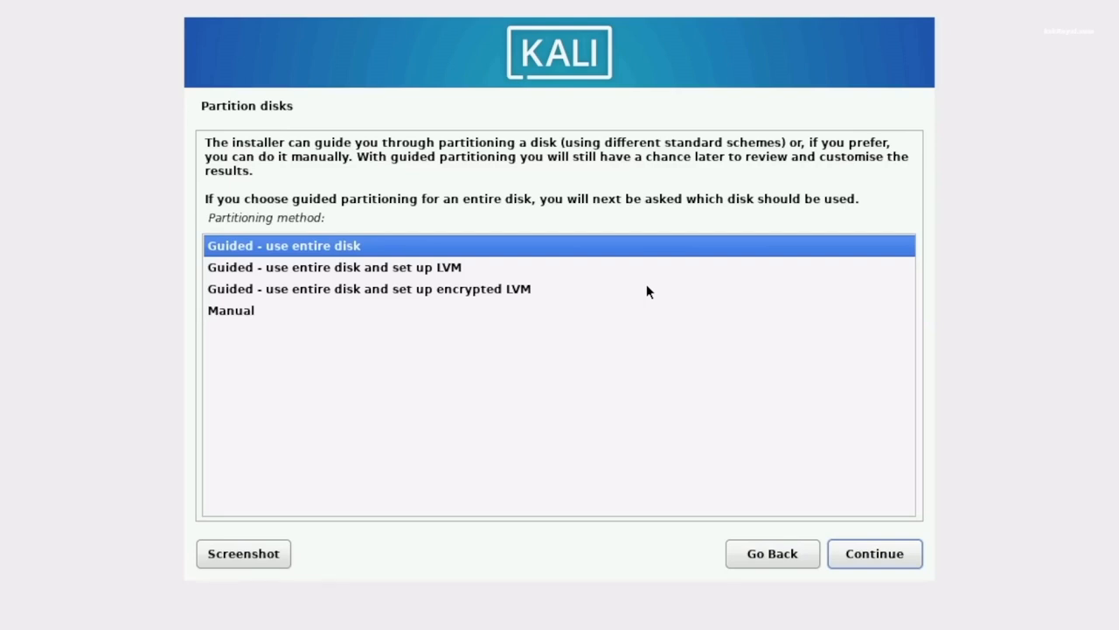
# Guided-partition the whole 57.5 GB VBOX HARDDISK with all files in one partition, writing changes to disk
pyautogui.click(898, 553)
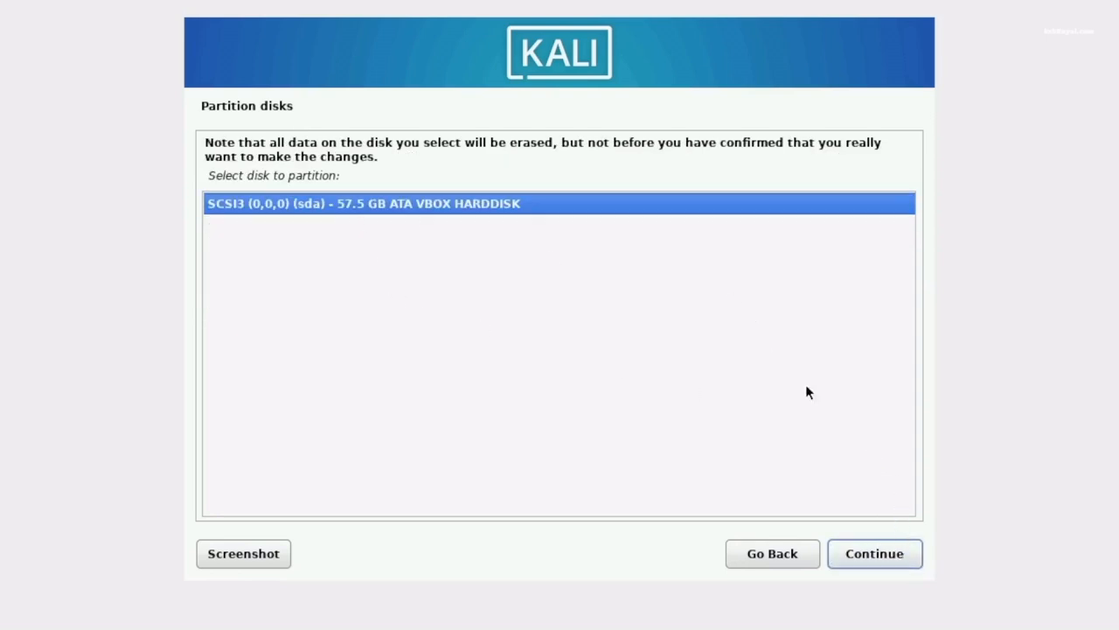
pyautogui.click(893, 563)
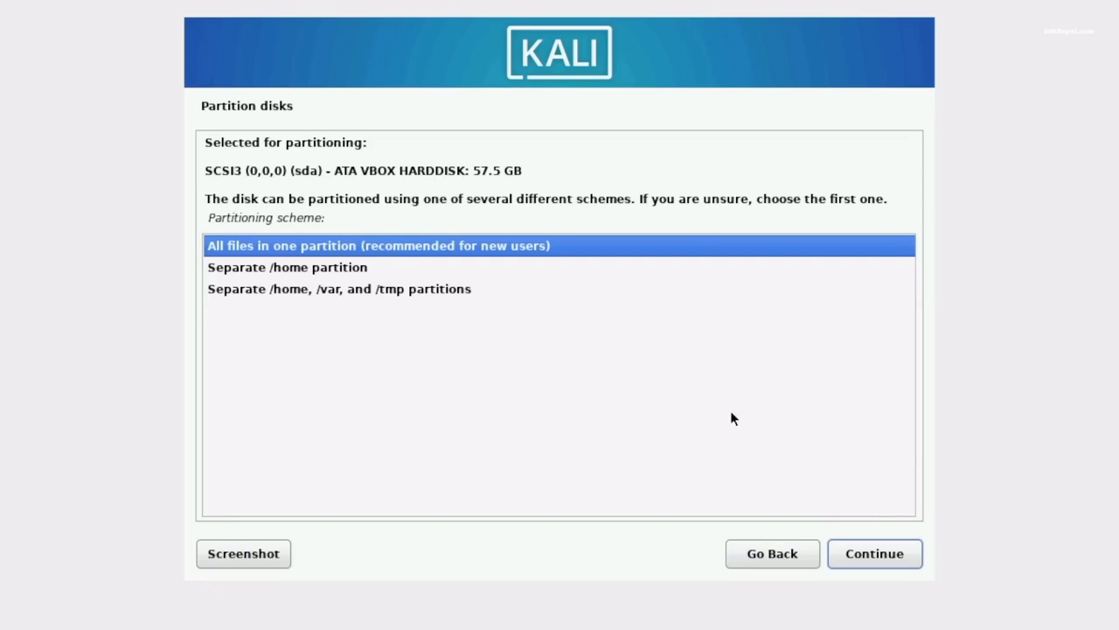
pyautogui.click(878, 564)
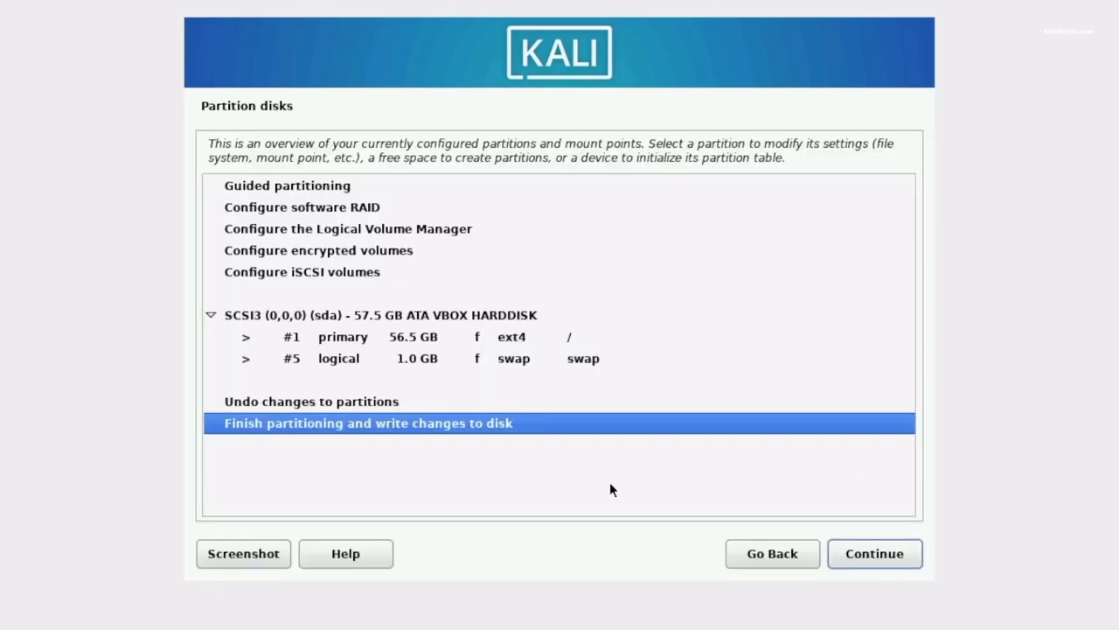
pyautogui.click(864, 554)
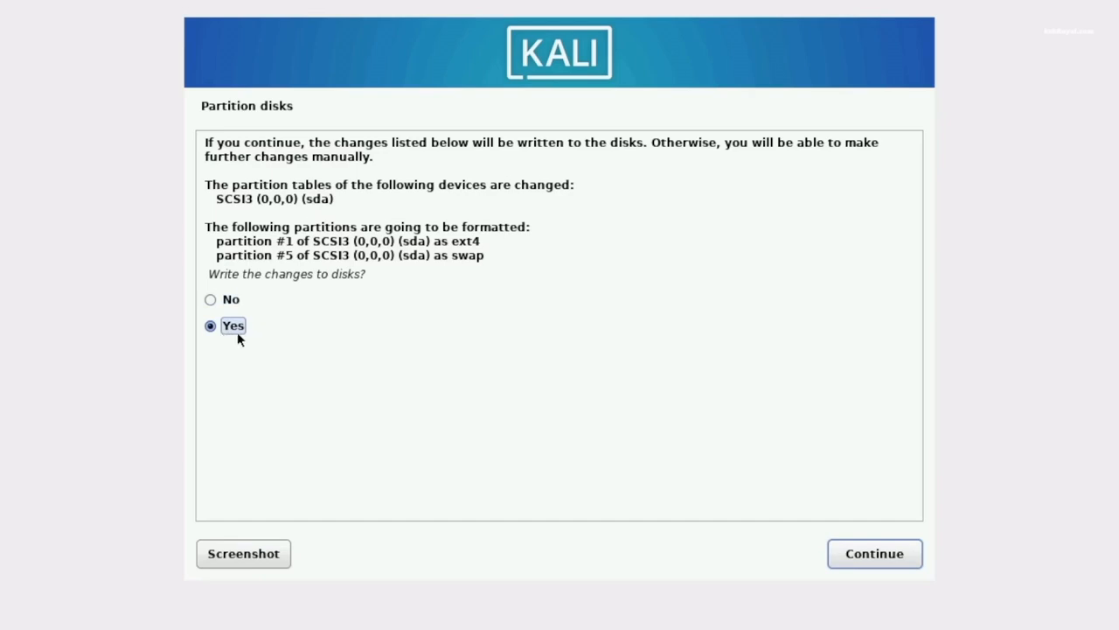
pyautogui.click(914, 563)
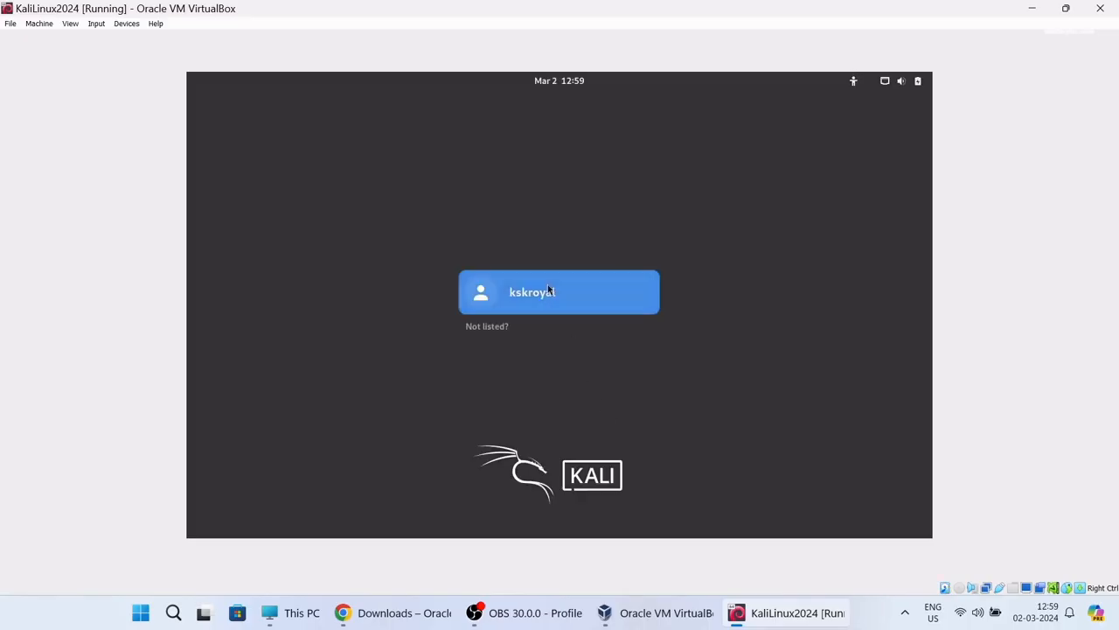
# Log in to Kali as the new user with the account password, checking the available sessions
pyautogui.click(548, 289)
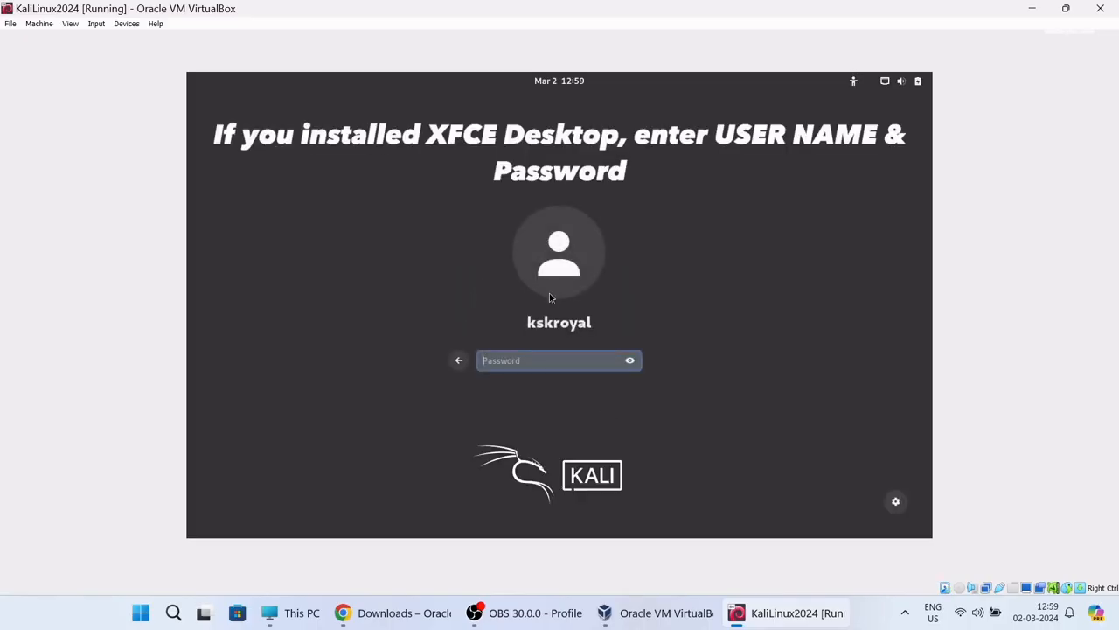
pyautogui.click(896, 501)
pyautogui.press('Return')
# Restore the VM window, enlarge it and centre it on the screen
pyautogui.click(1065, 8)
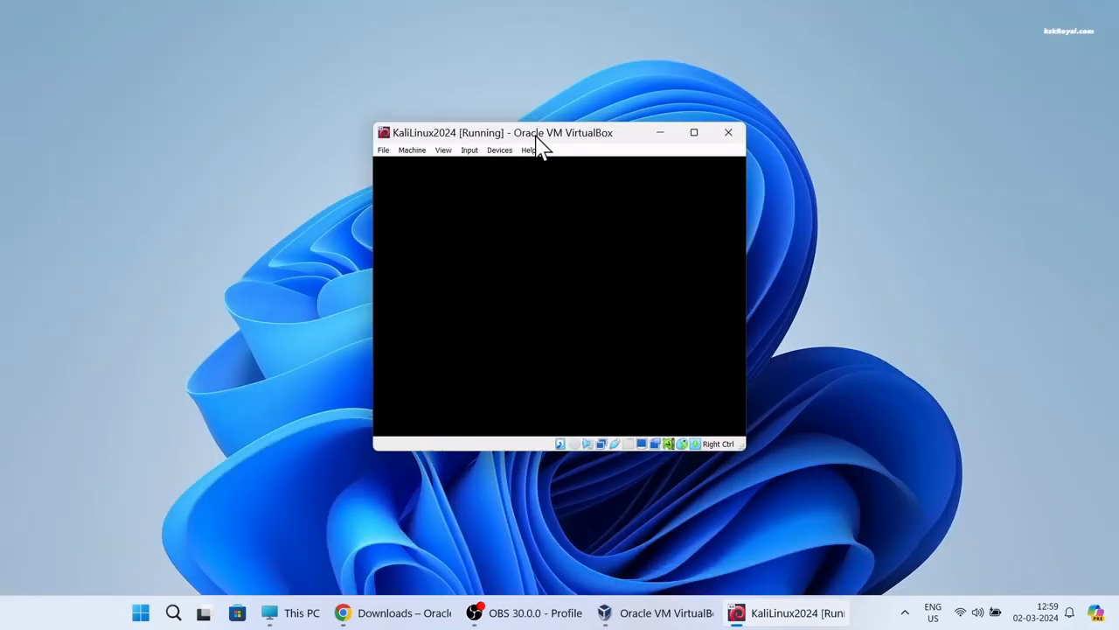
pyautogui.moveTo(553, 136); pyautogui.dragTo(430, 97)
pyautogui.moveTo(614, 405); pyautogui.dragTo(750, 475)
pyautogui.moveTo(595, 100); pyautogui.dragTo(661, 118)
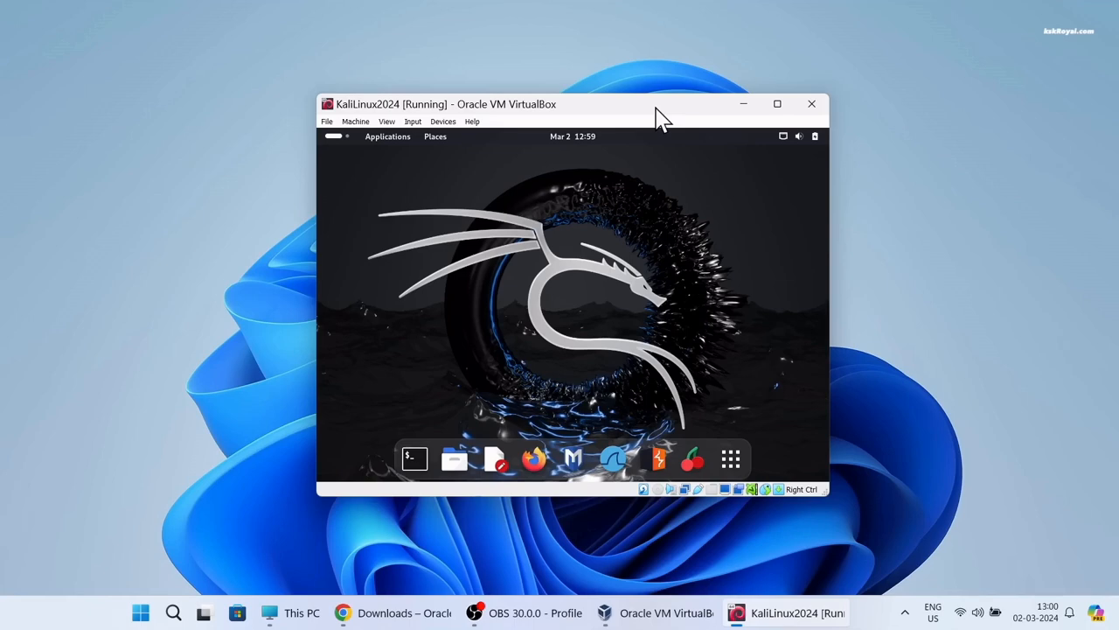
# Switch the VM to full-screen mode and type sudo apt-get install linux-headers-$(uname -r)
pyautogui.click(386, 121)
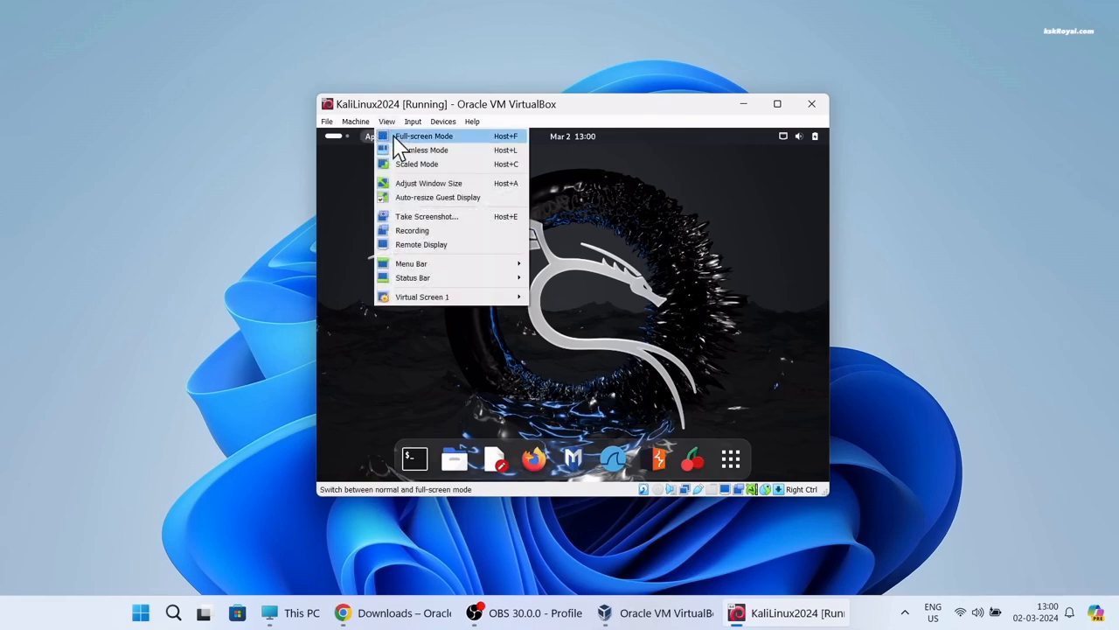
pyautogui.click(497, 138)
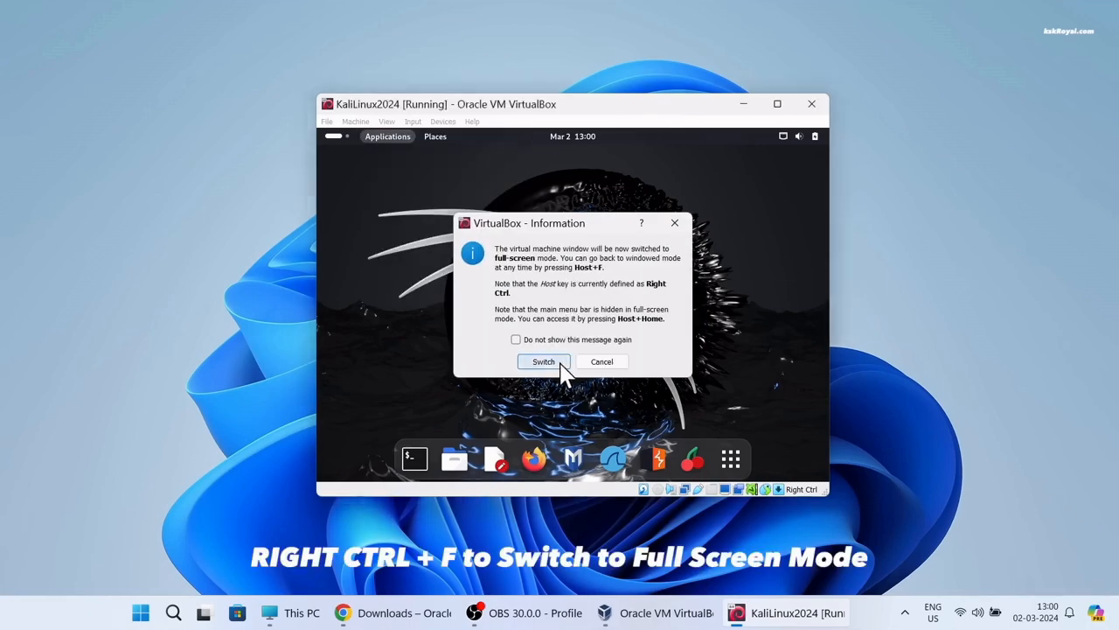
pyautogui.click(543, 362)
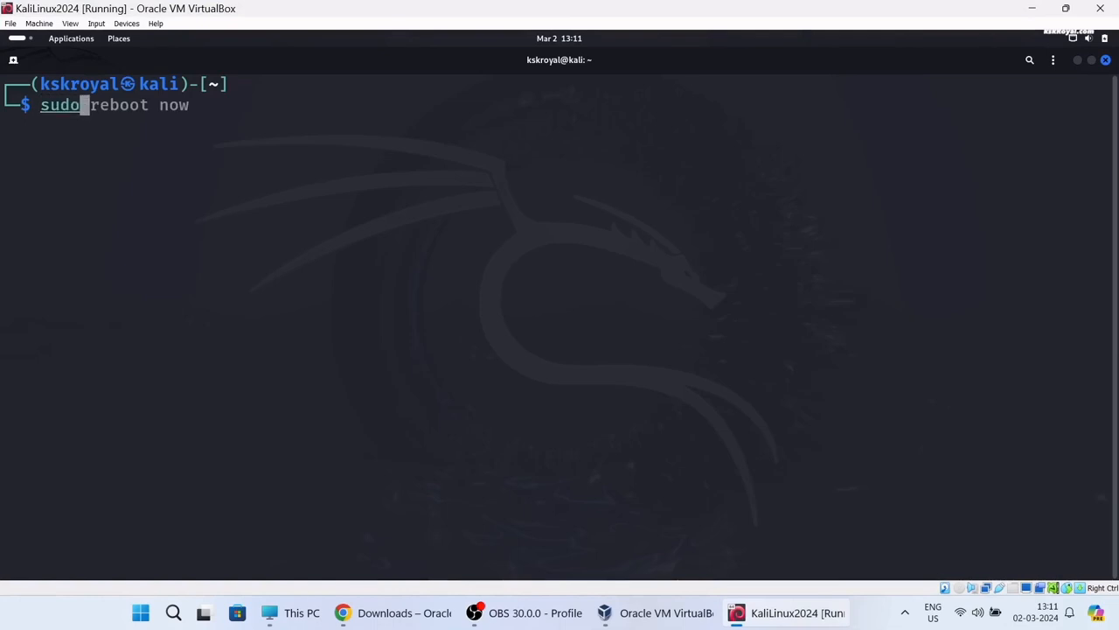
pyautogui.write('apt-get install linux-headers-$(uname -r)')
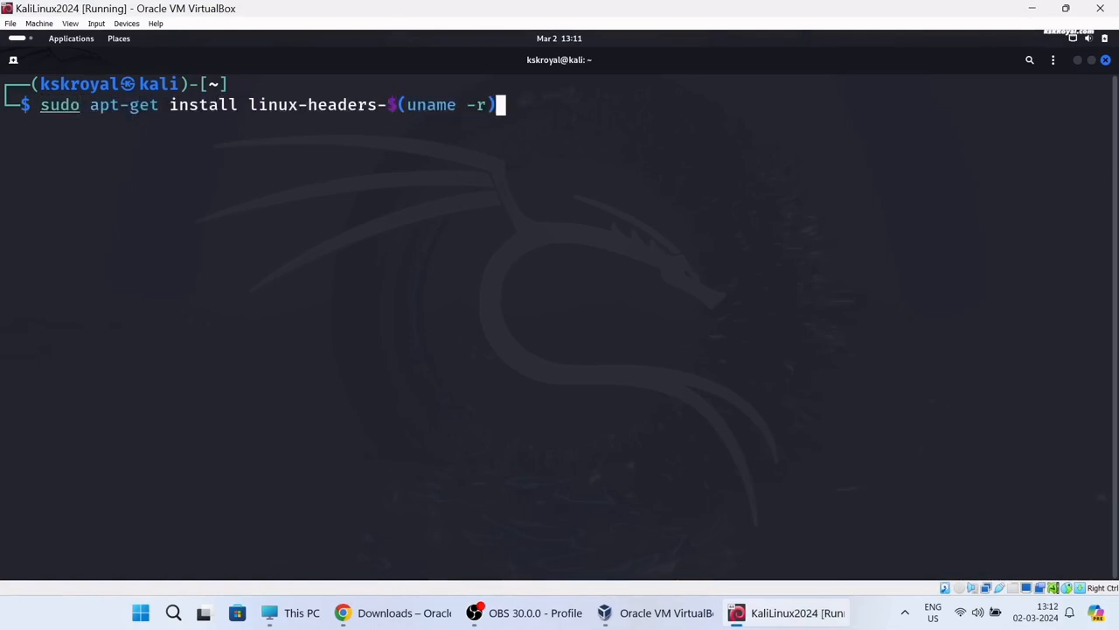
# Run the linux-headers install with the sudo password and confirm with y
pyautogui.press('Return')
pyautogui.press('Return')
pyautogui.write('y')
pyautogui.press('Return')
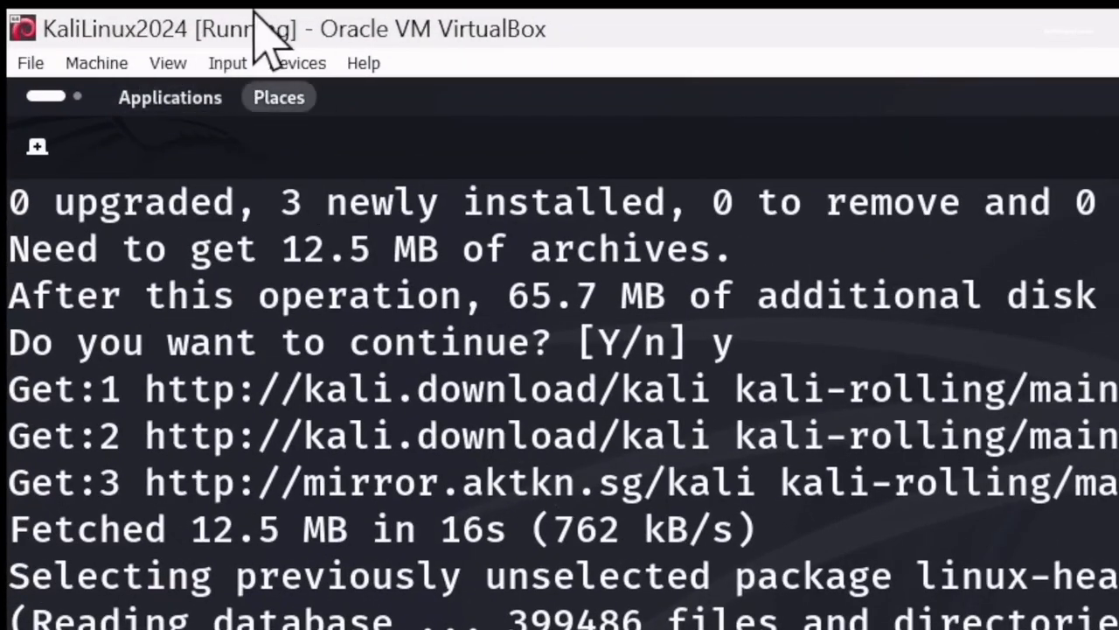
# Insert the Guest Additions CD image from the Devices menu and minimize the terminal
pyautogui.click(297, 63)
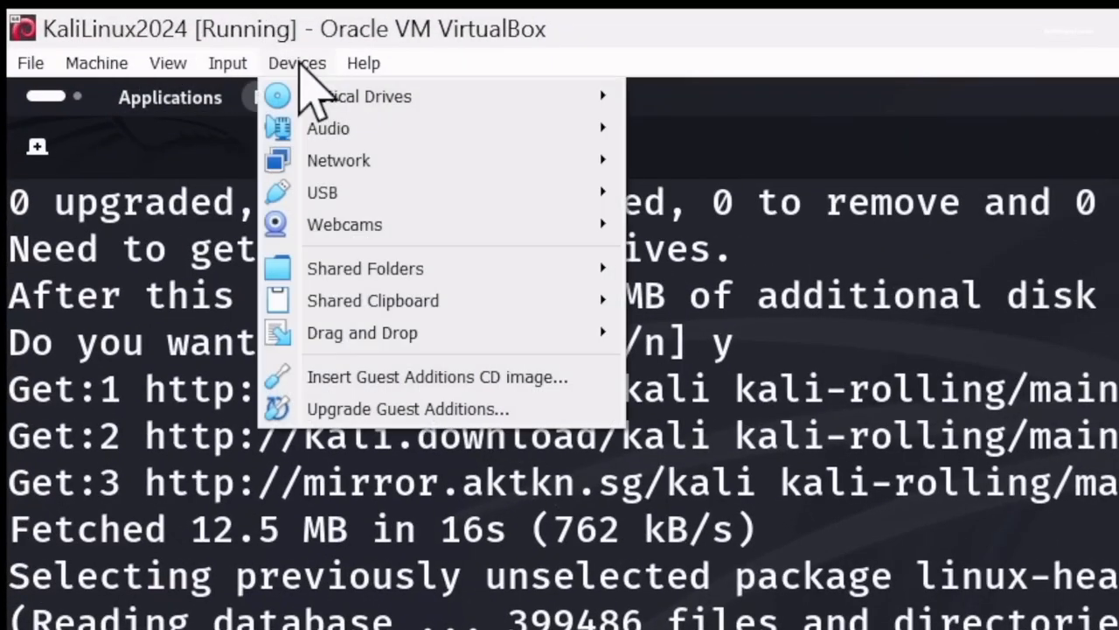
pyautogui.click(405, 381)
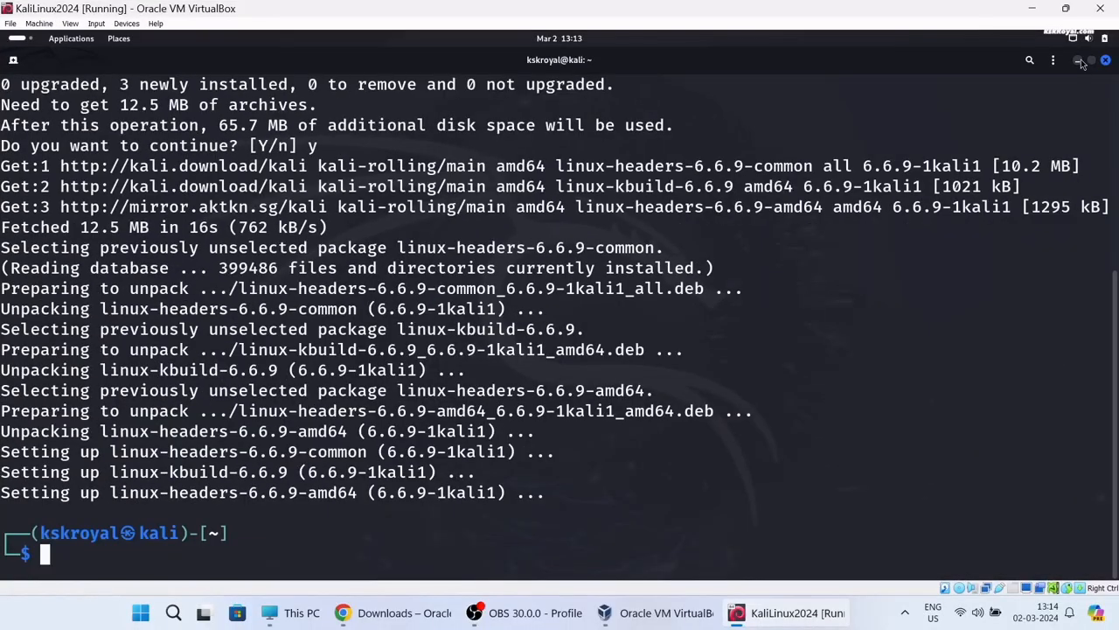
pyautogui.click(1080, 62)
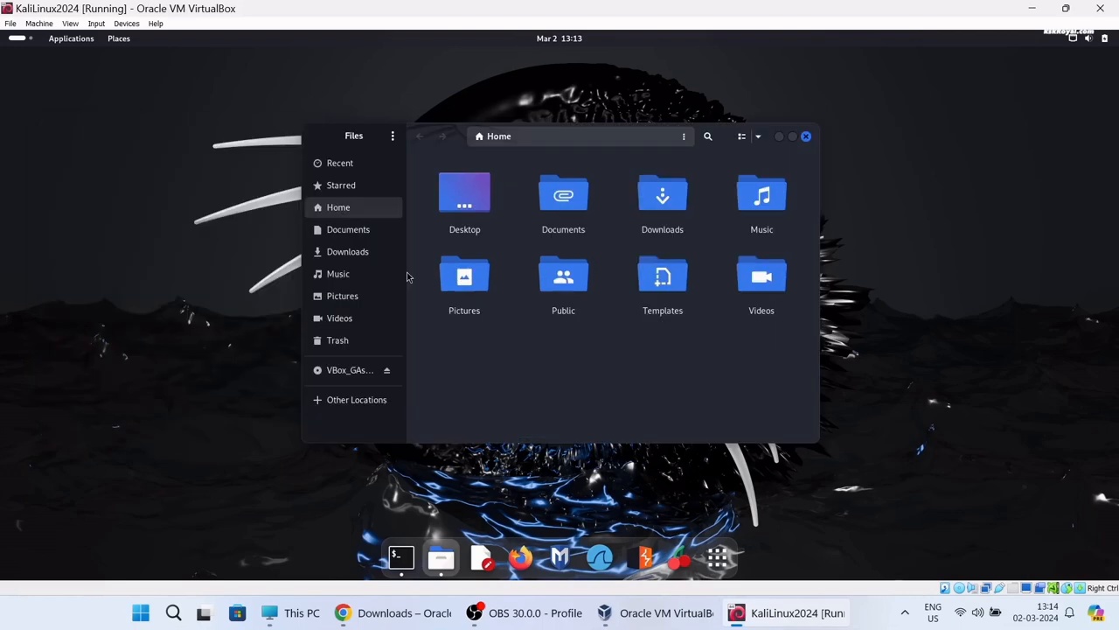
# Open the VBox_GAs disc in Files, select all its contents and copy them
pyautogui.click(465, 280)
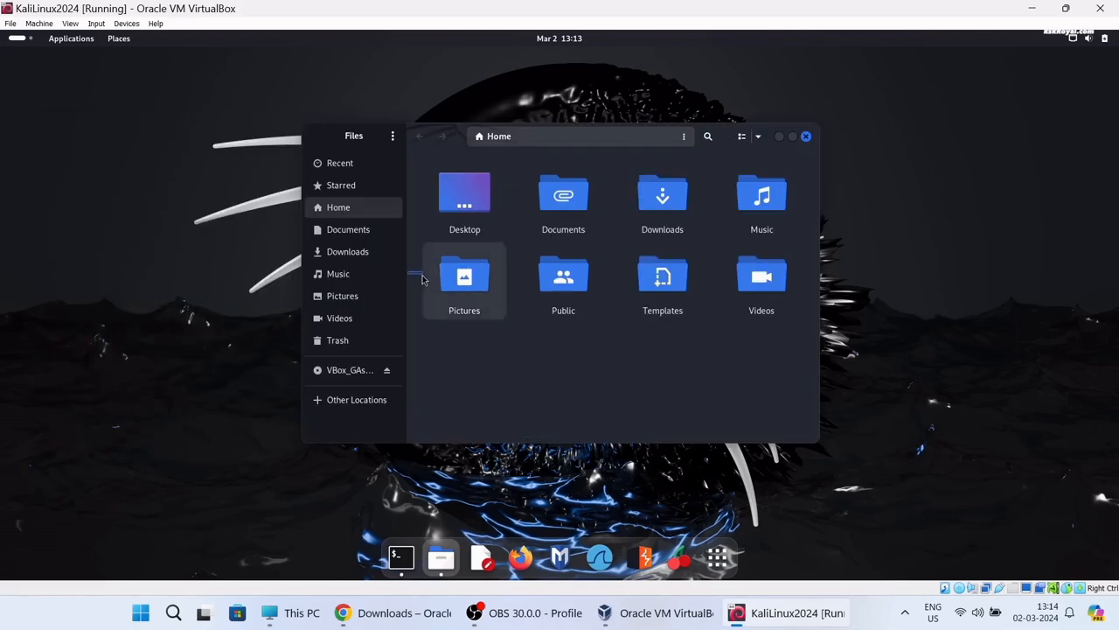
pyautogui.click(354, 374)
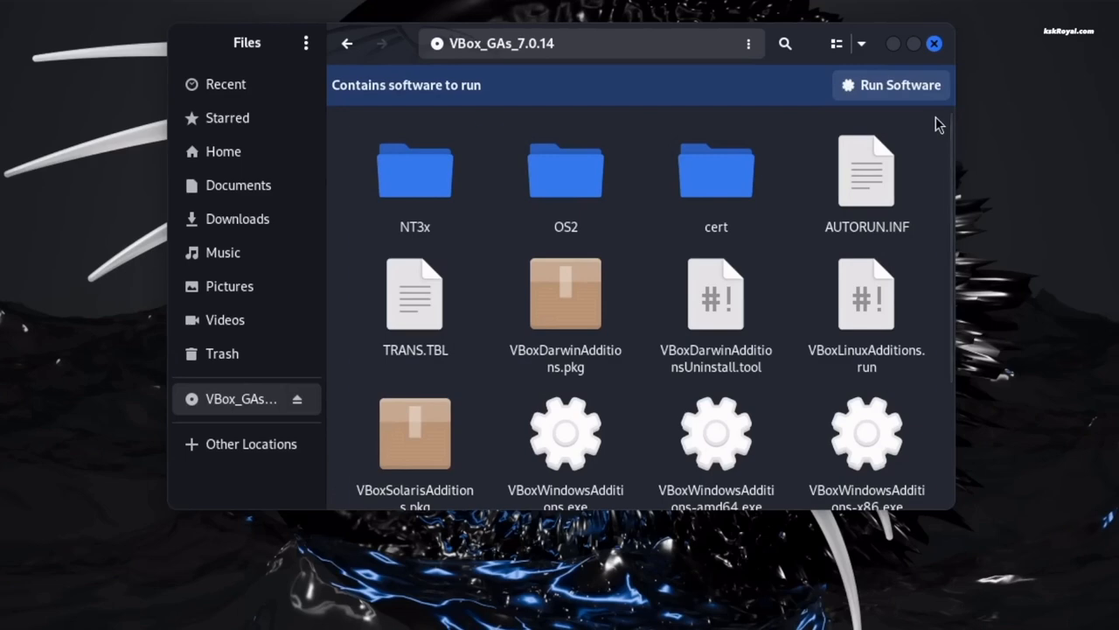
pyautogui.hotkey('ctrl', 'a')
pyautogui.rightClick(885, 178)
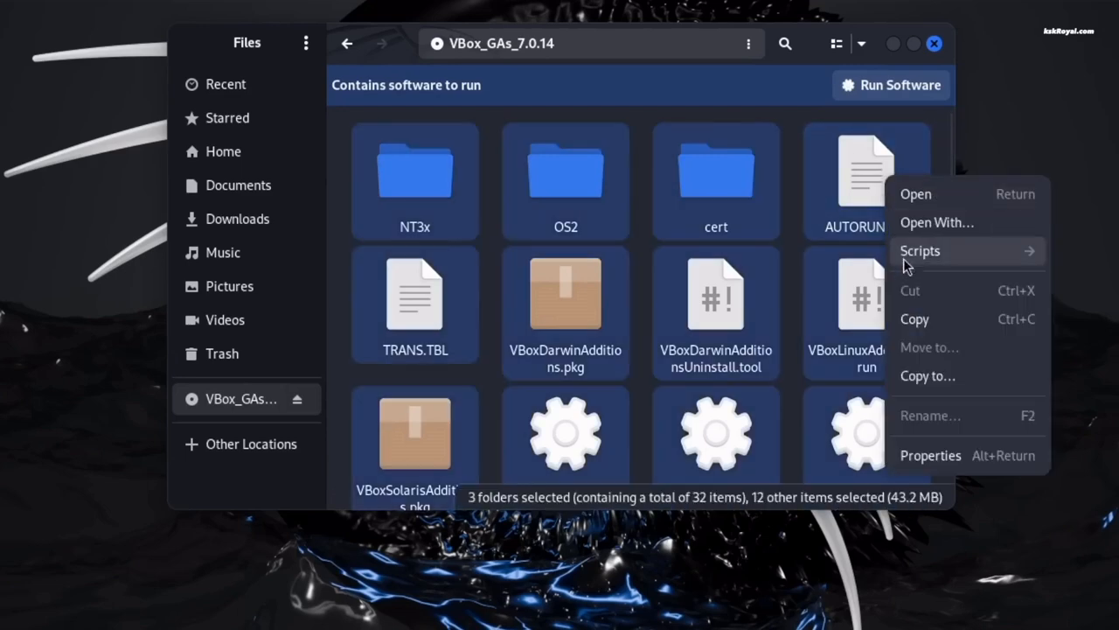
pyautogui.click(914, 319)
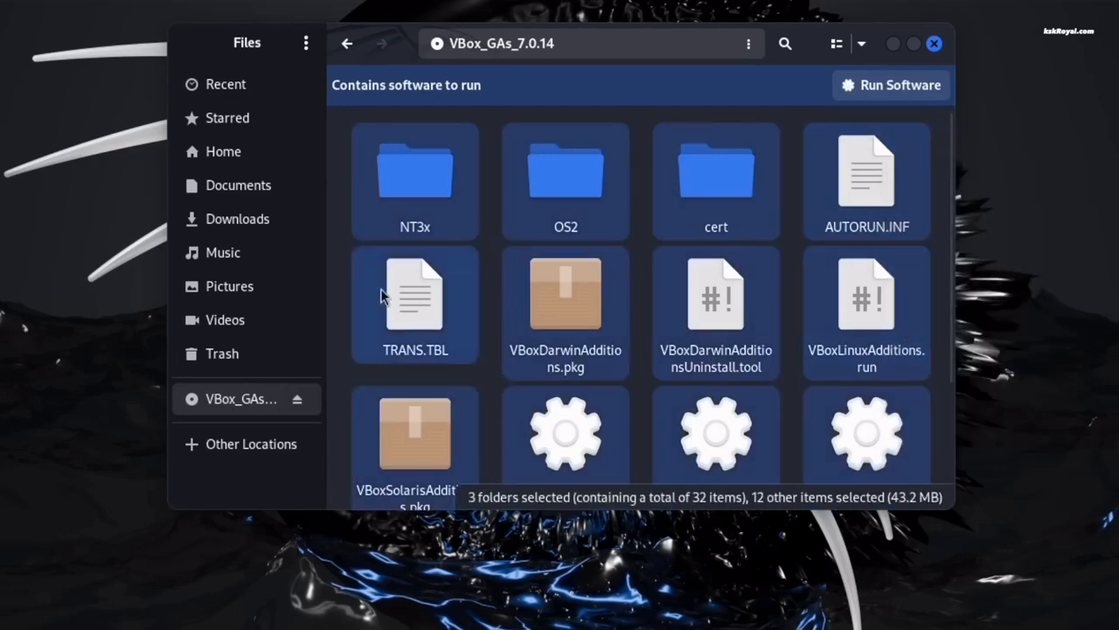
# Paste the copied Guest Additions files into the Documents folder
pyautogui.click(278, 187)
pyautogui.rightClick(560, 295)
pyautogui.click(584, 378)
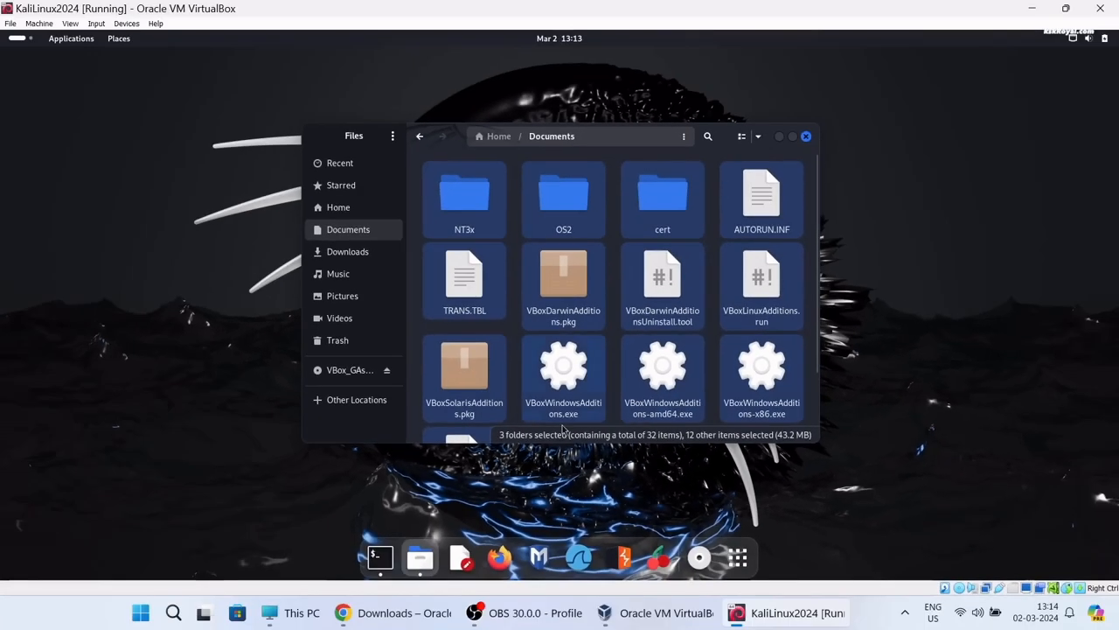
pyautogui.click(380, 557)
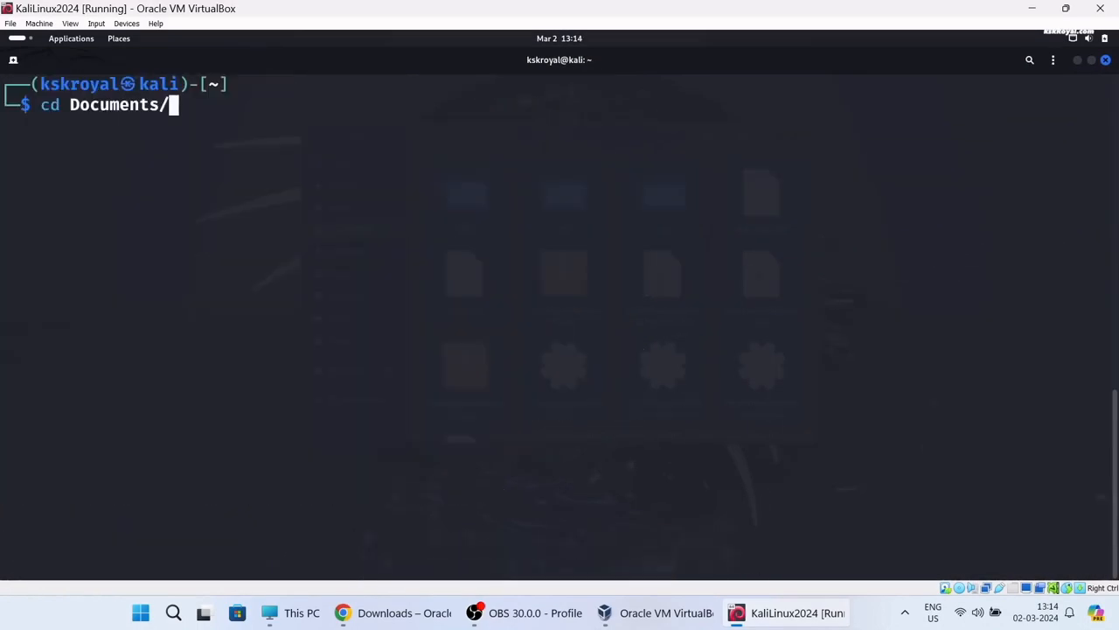
# Change into Documents and list the .run files with ls *run
pyautogui.press('Return')
pyautogui.write('ls *run')
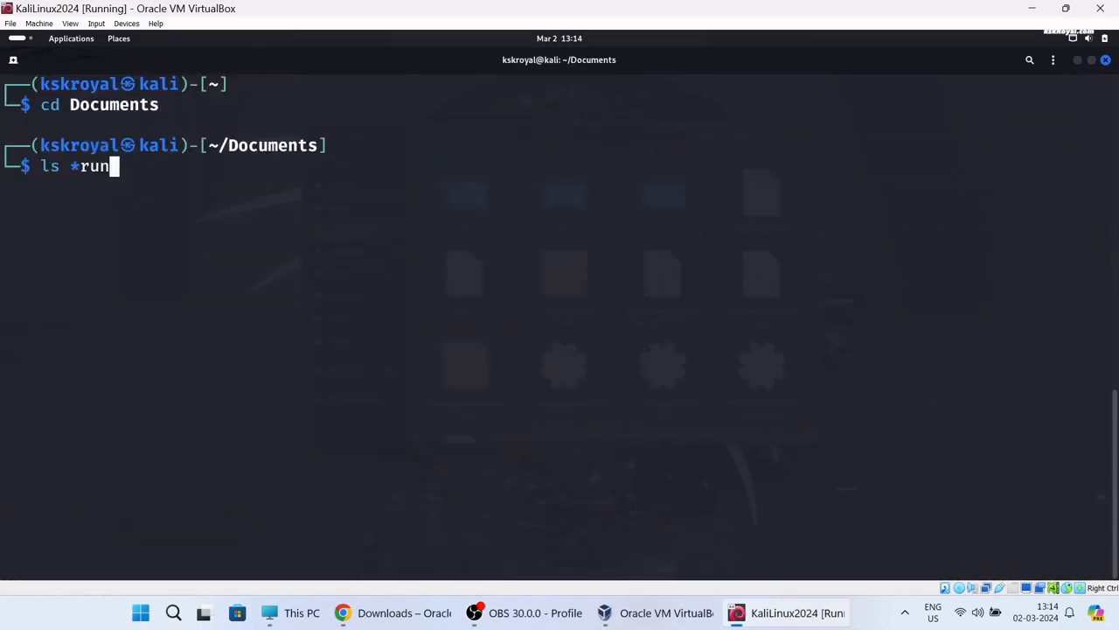
pyautogui.press('Return')
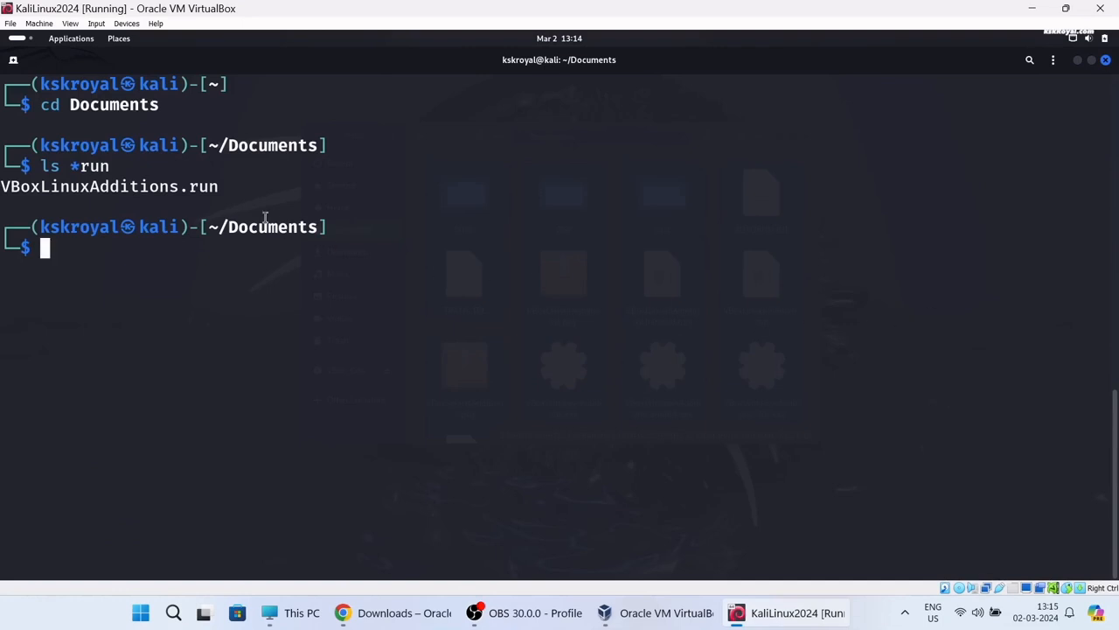
# Make VBoxLinuxAdditions.run executable with sudo chmod 777
pyautogui.doubleClick(187, 186)
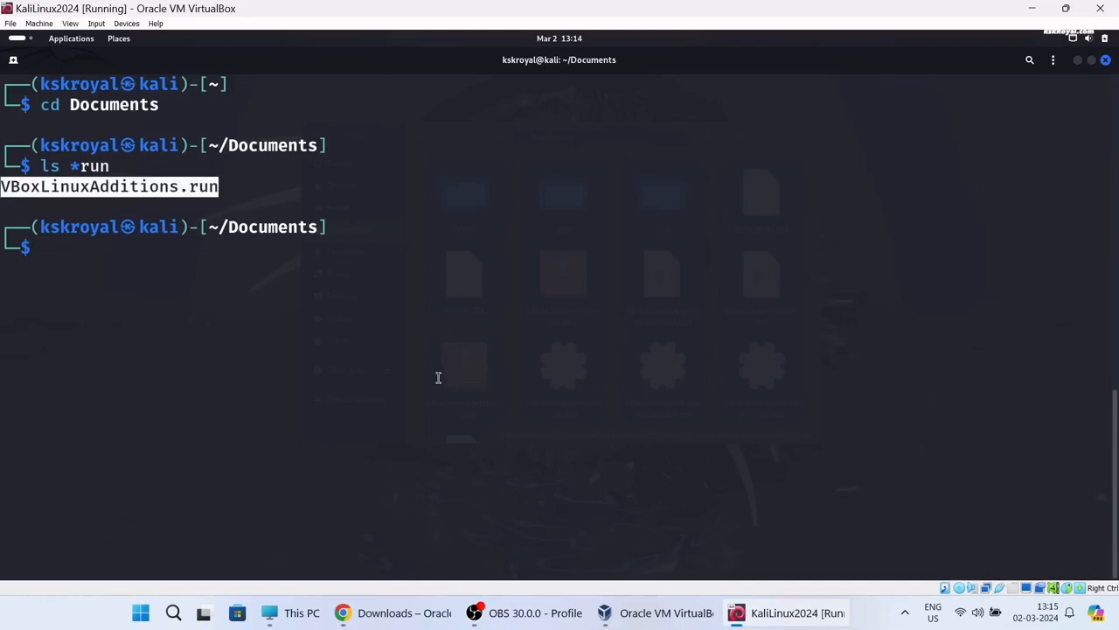
pyautogui.write('sud')
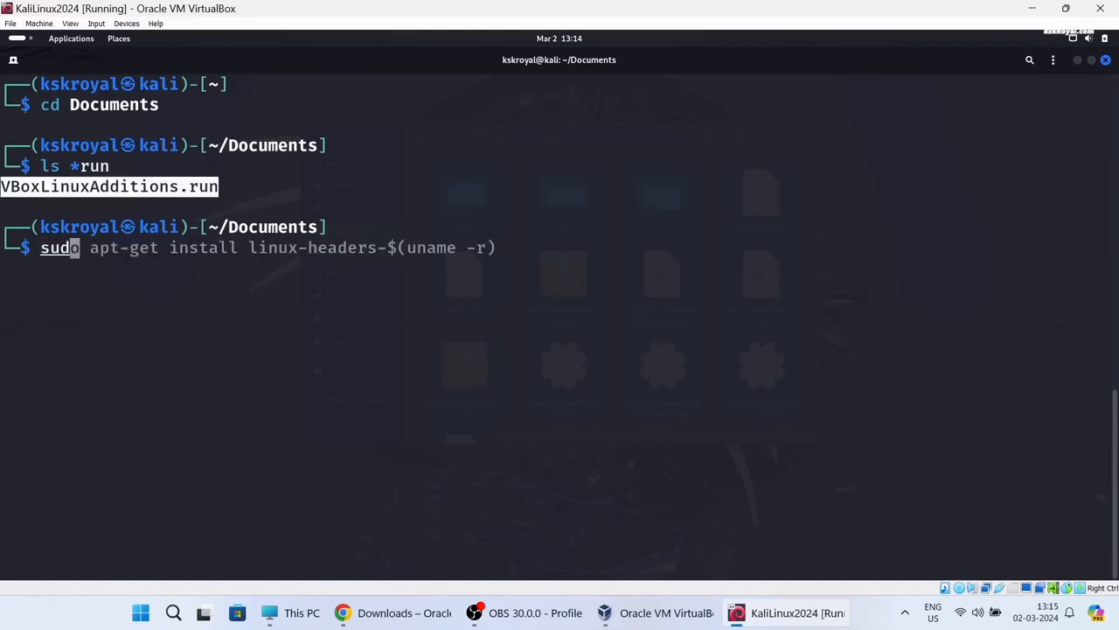
pyautogui.write('o chmod 777')
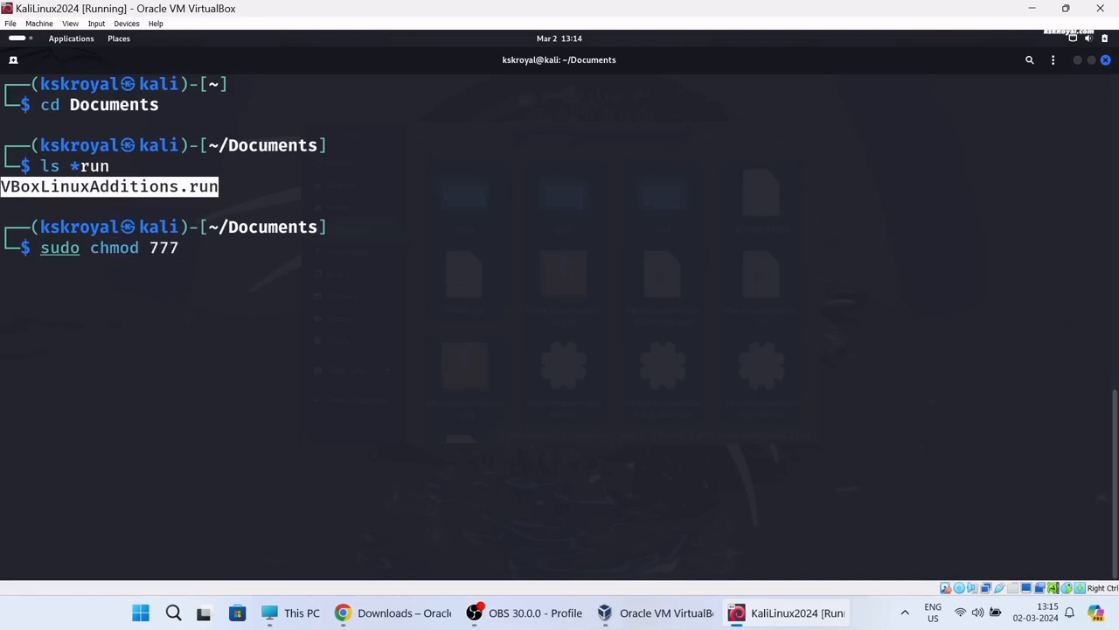
pyautogui.write('V')
pyautogui.press('Tab')
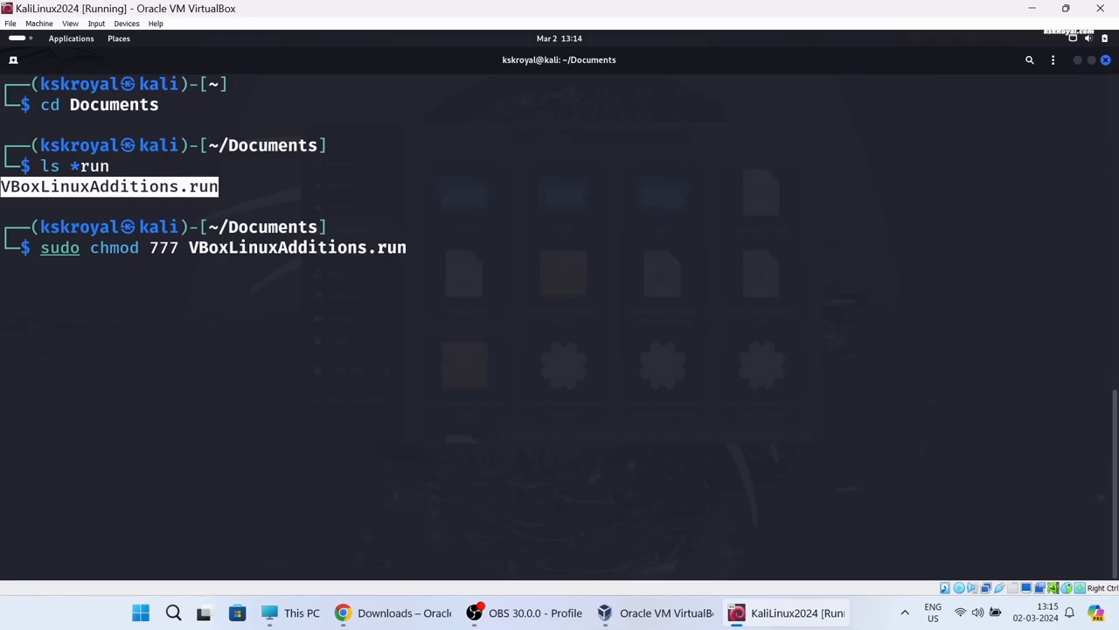
pyautogui.press('Return')
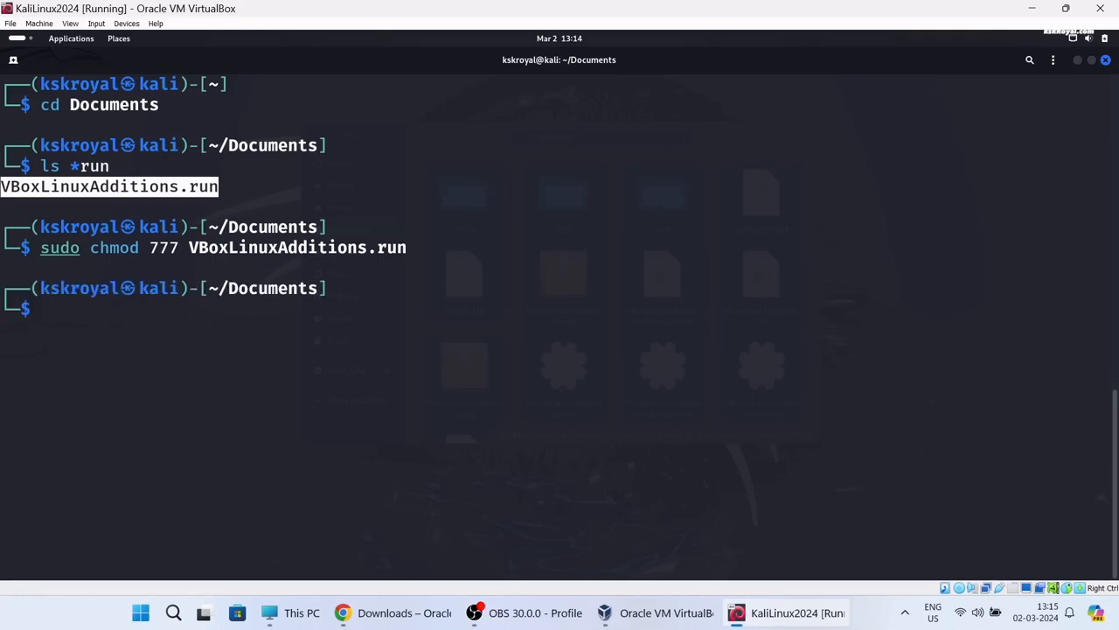
# Run sudo ./VBoxLinuxAdditions.run and answer yes to install the Guest Additions
pyautogui.write('sudo ./VBoxLi')
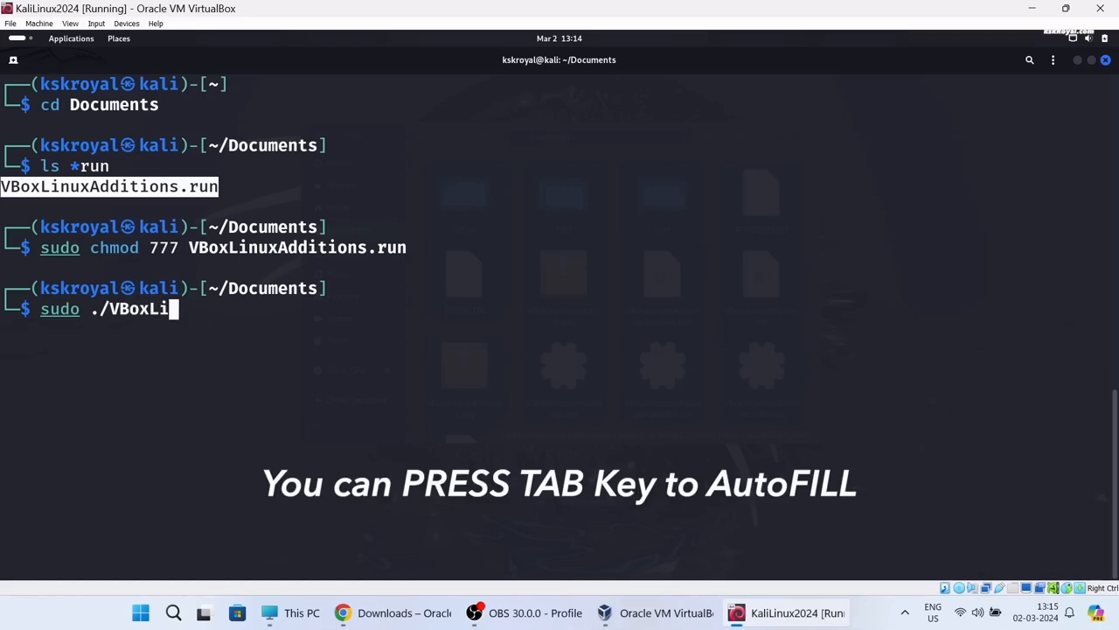
pyautogui.press('Tab')
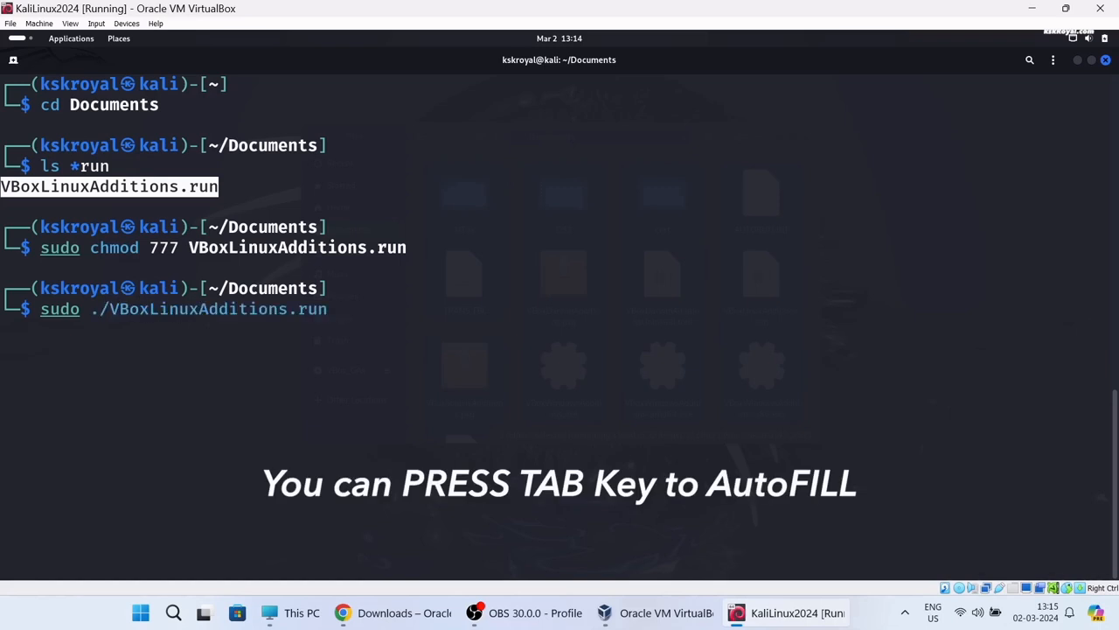
pyautogui.press('Return')
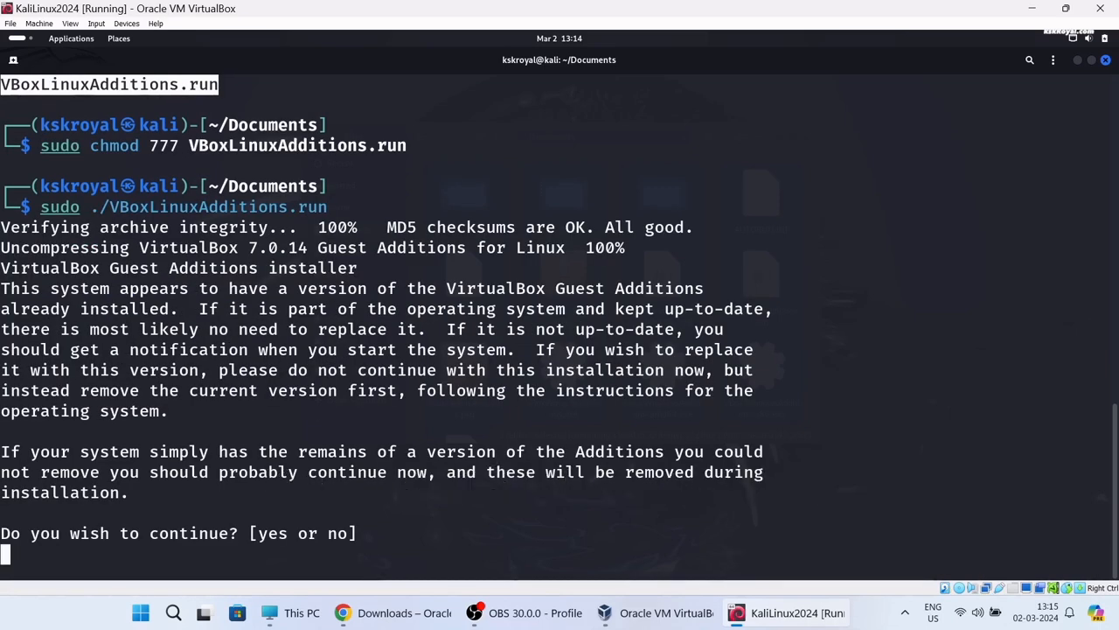
pyautogui.write('yes')
pyautogui.press('Return')
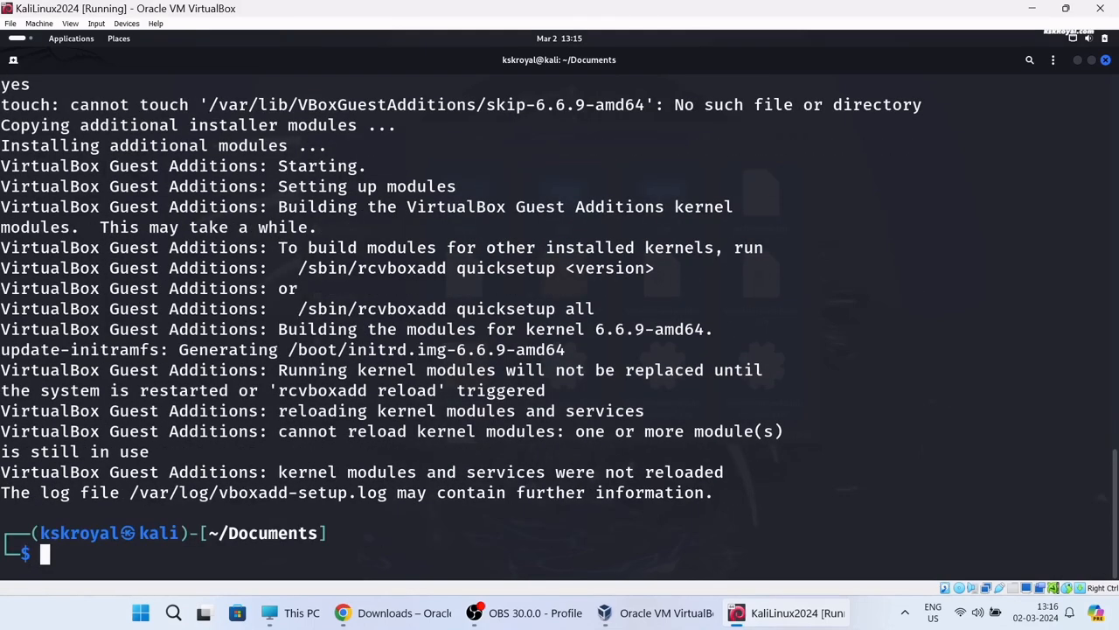
# Reboot Kali with 'sudo reboot now' and sign back in with the user's password
pyautogui.hotkey('ctrl', 'l')
pyautogui.write('sudo reboot n')
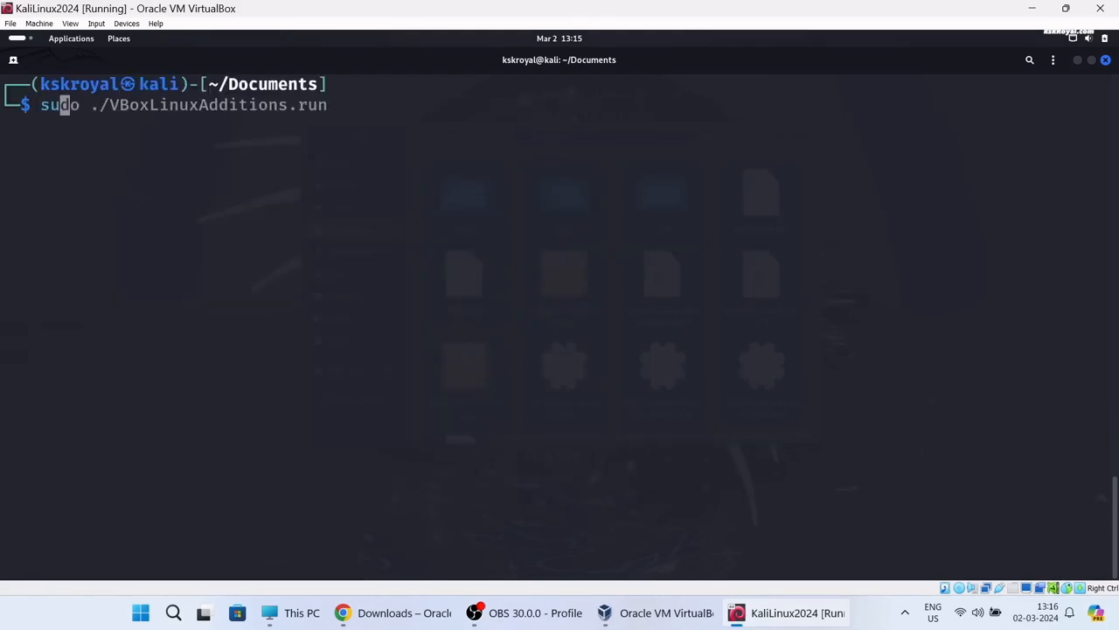
pyautogui.write('ow')
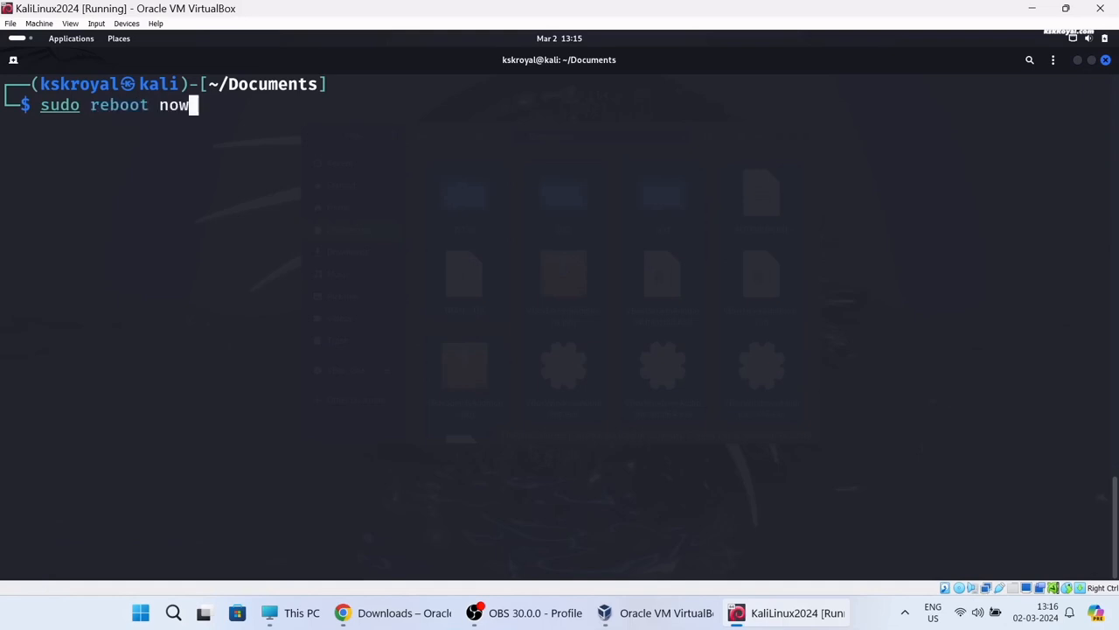
pyautogui.press('Return')
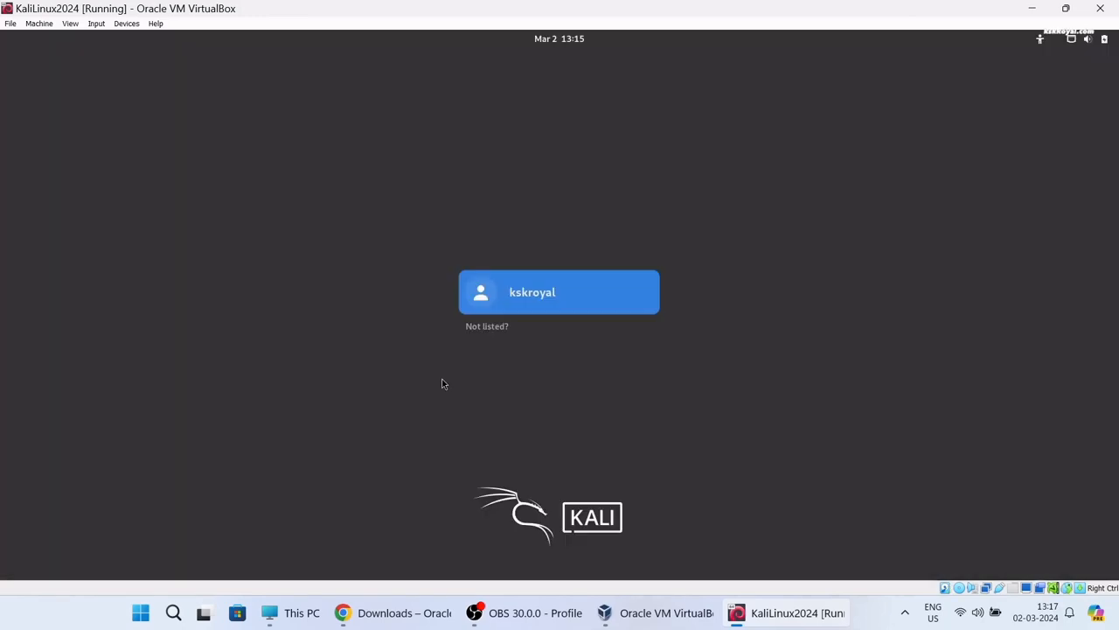
pyautogui.click(558, 285)
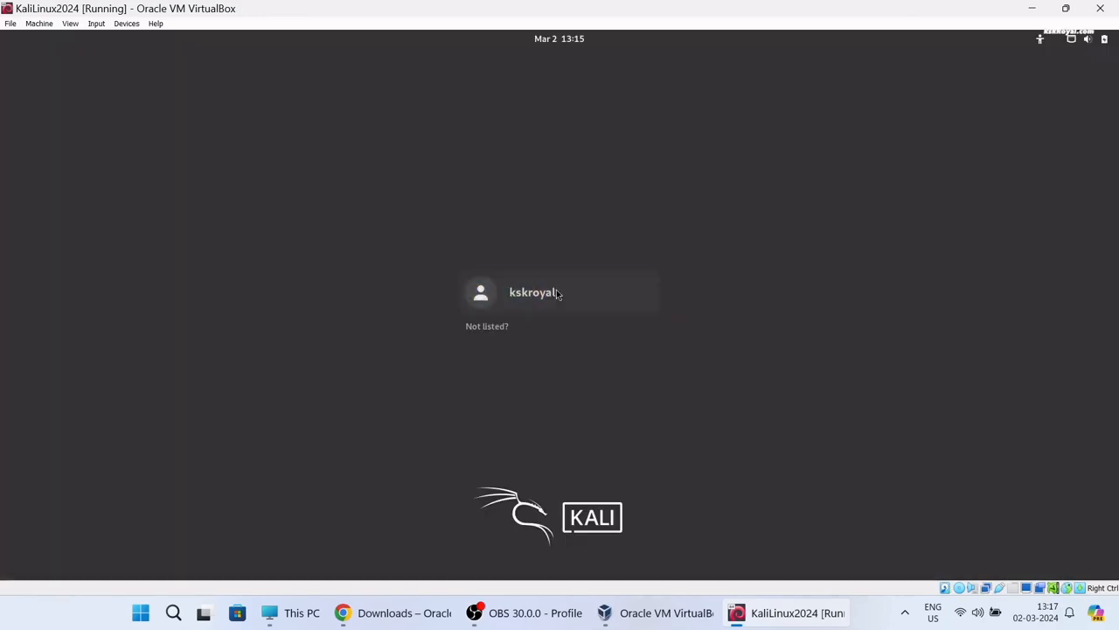
pyautogui.write('••••')
pyautogui.press('Return')
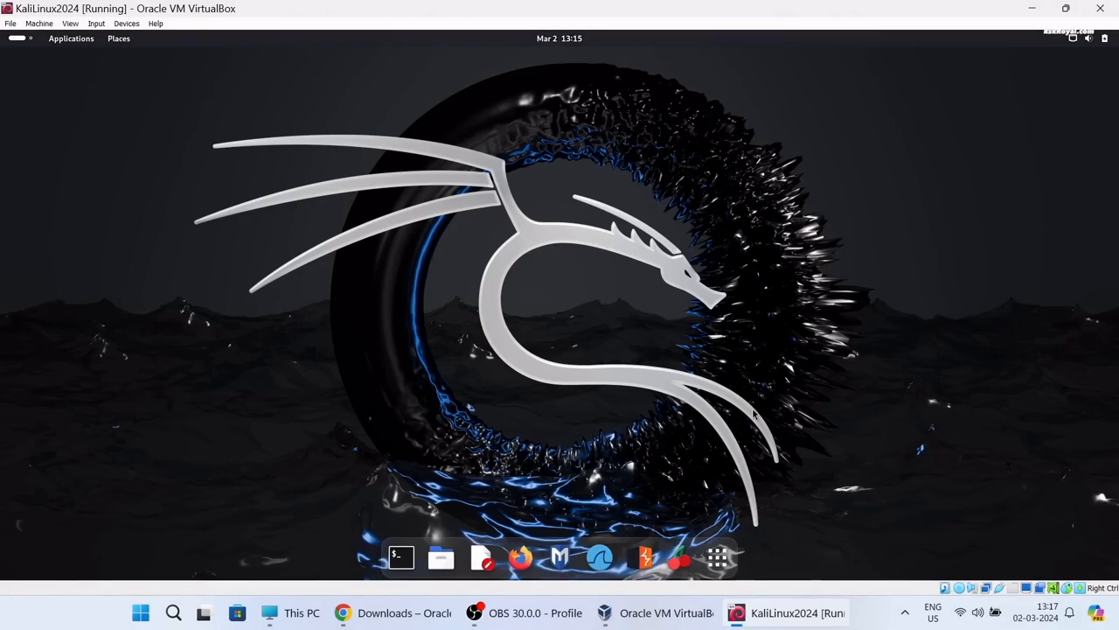
# Browse the applications grid and its Utilities group, then open a new terminal from the dock
pyautogui.click(719, 558)
pyautogui.scroll(-2, 726, 529)
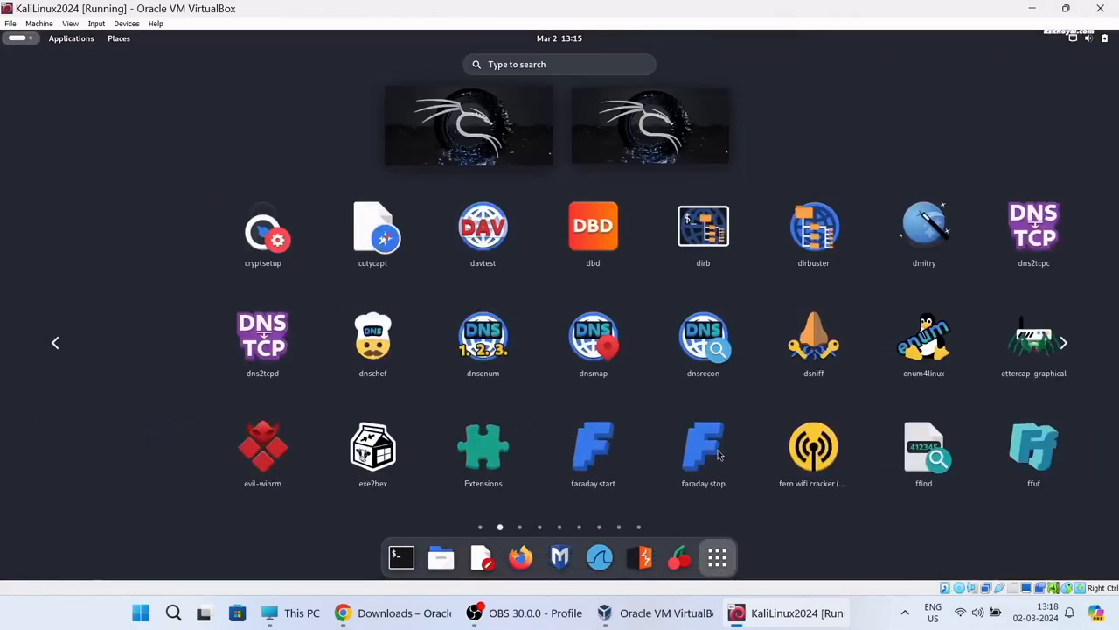
pyautogui.click(717, 557)
pyautogui.click(717, 557)
pyautogui.scroll(-1, 702, 396)
pyautogui.scroll(1, 905, 374)
pyautogui.click(906, 371)
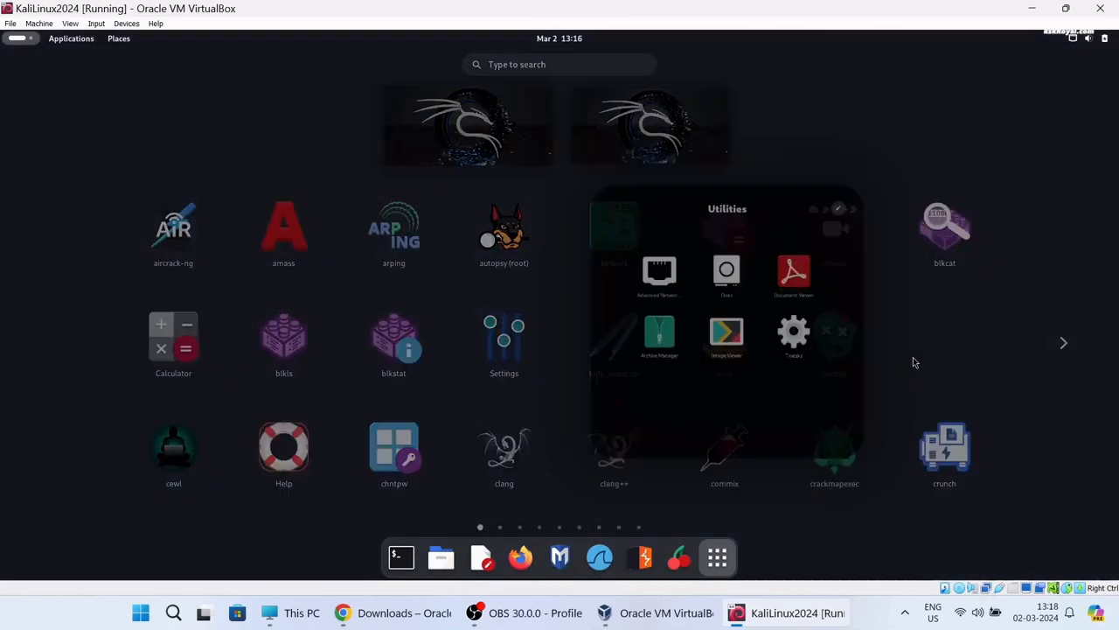
pyautogui.click(1075, 212)
pyautogui.scroll(-2, 514, 410)
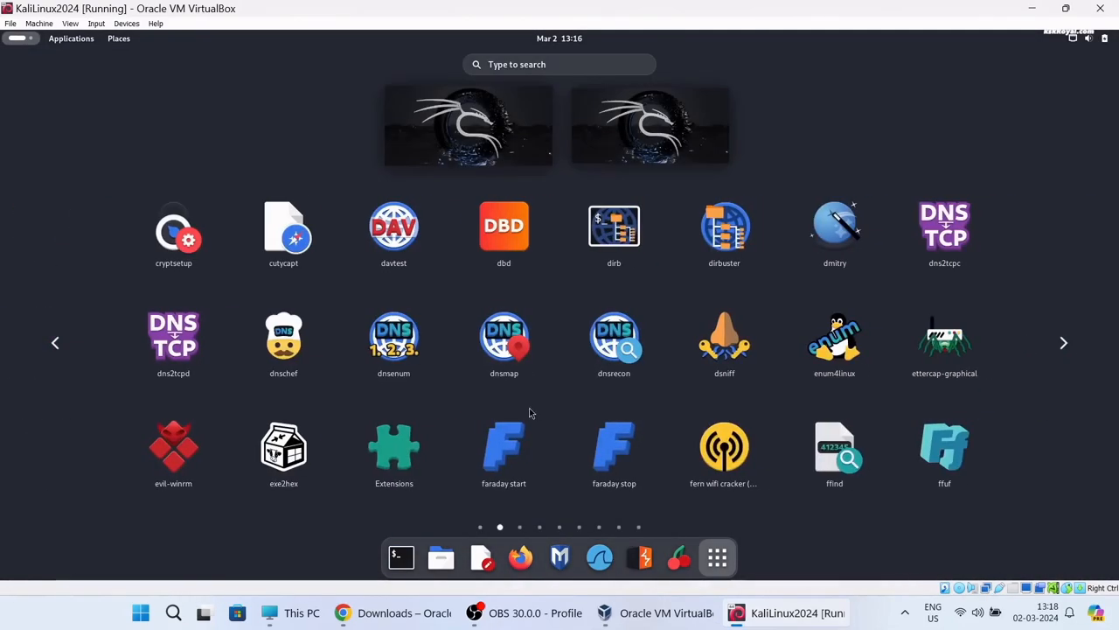
pyautogui.click(717, 556)
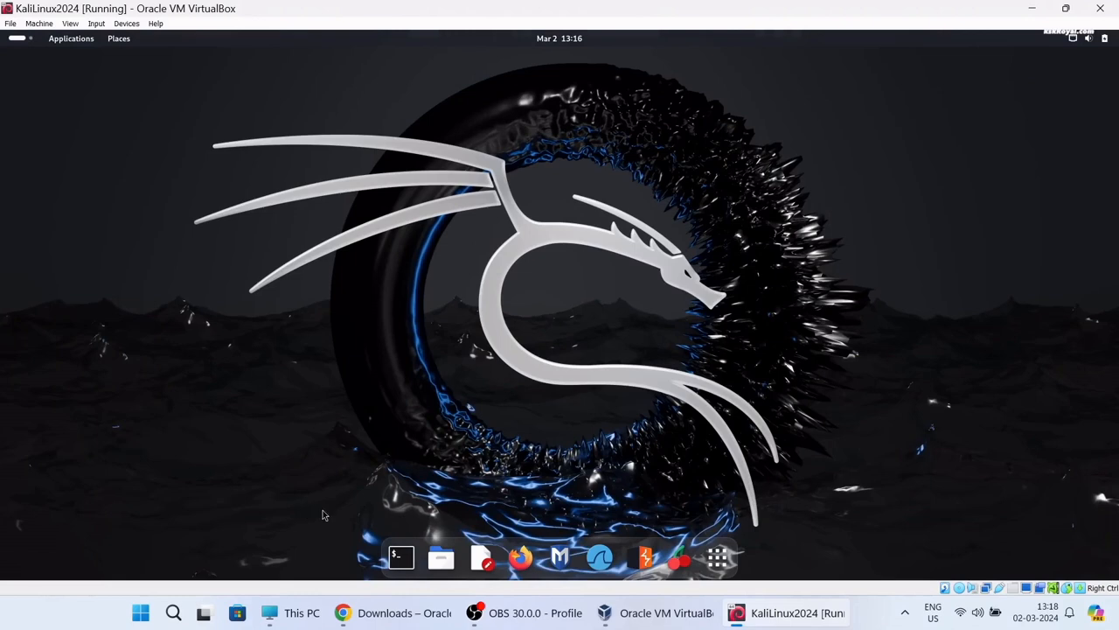
pyautogui.click(403, 559)
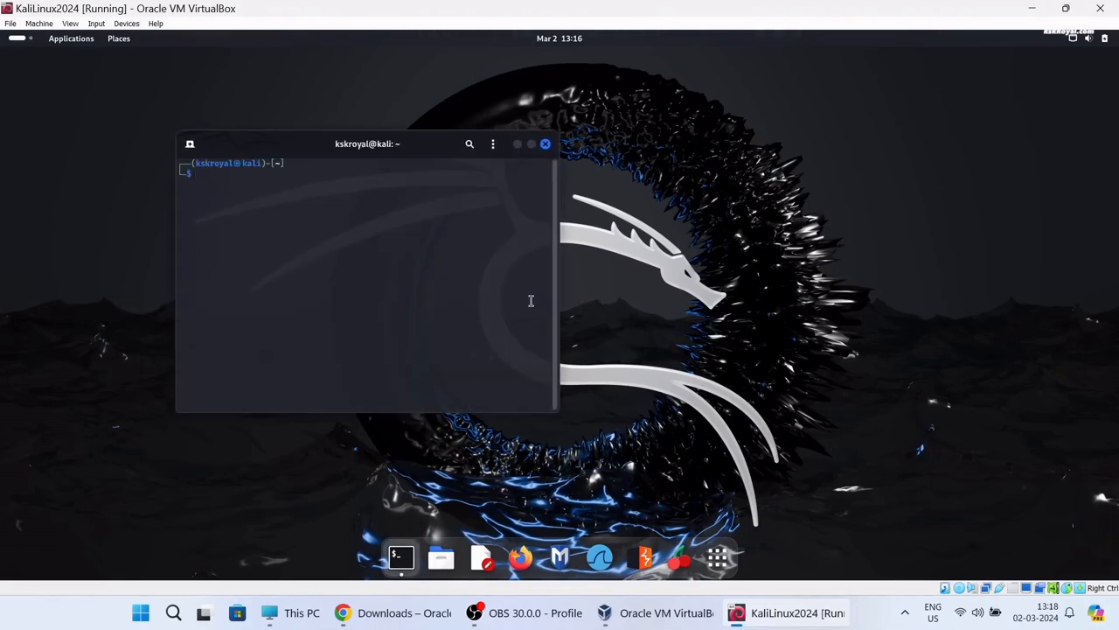